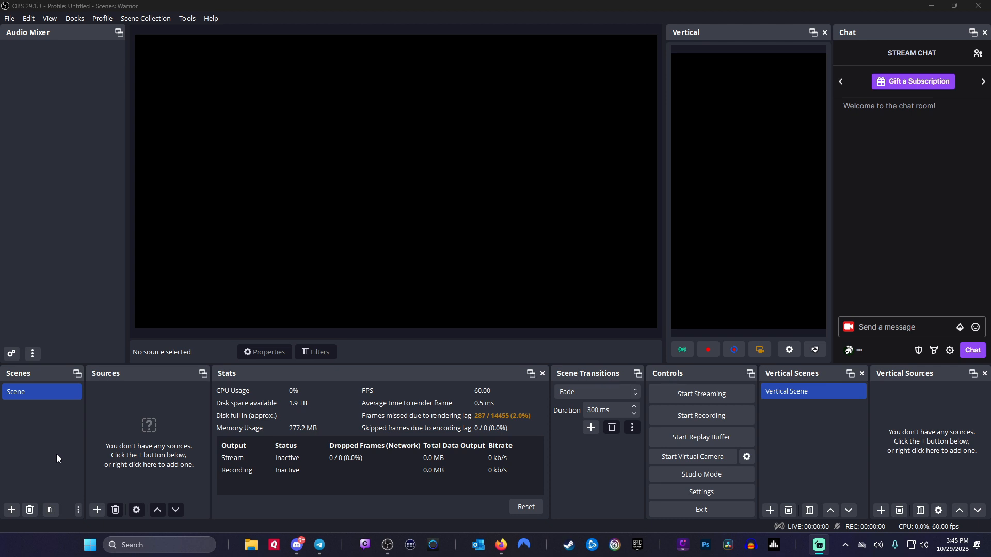
Rename the existing default scene to Gameplay
left_click(29, 394)
right_click(22, 395)
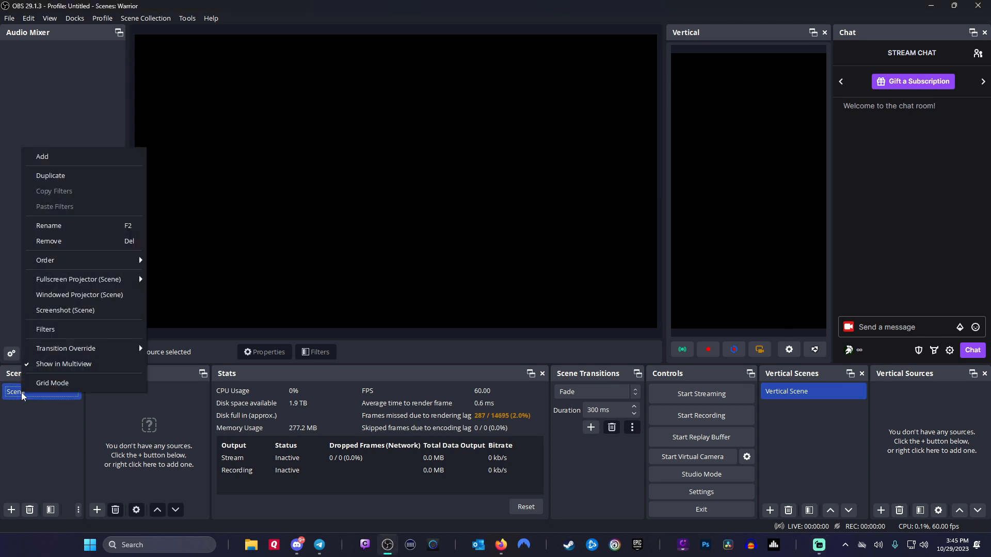
left_click(49, 228)
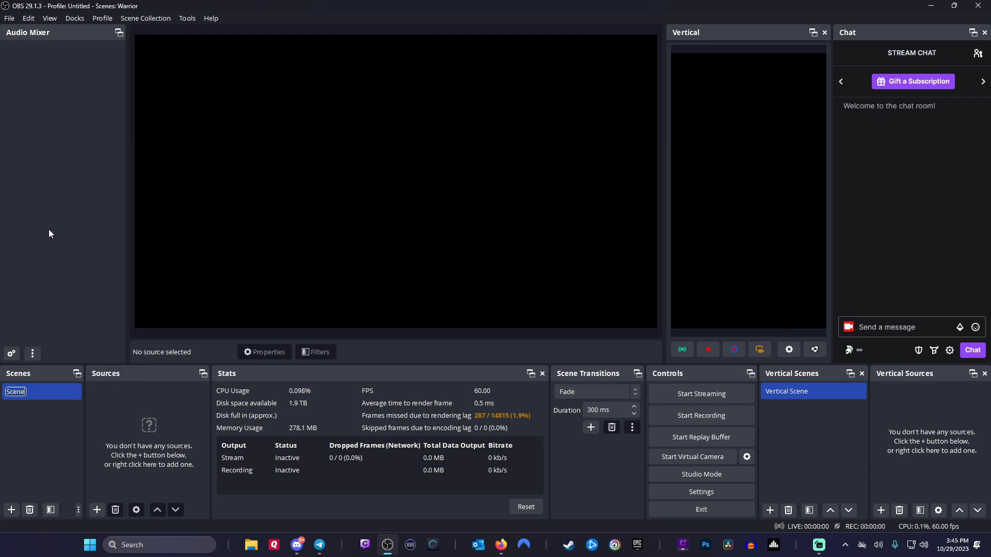
type("Gameplay")
key("Return")
Add a new image source named MainGameplayOverlay to the Gameplay scene
left_click(97, 510)
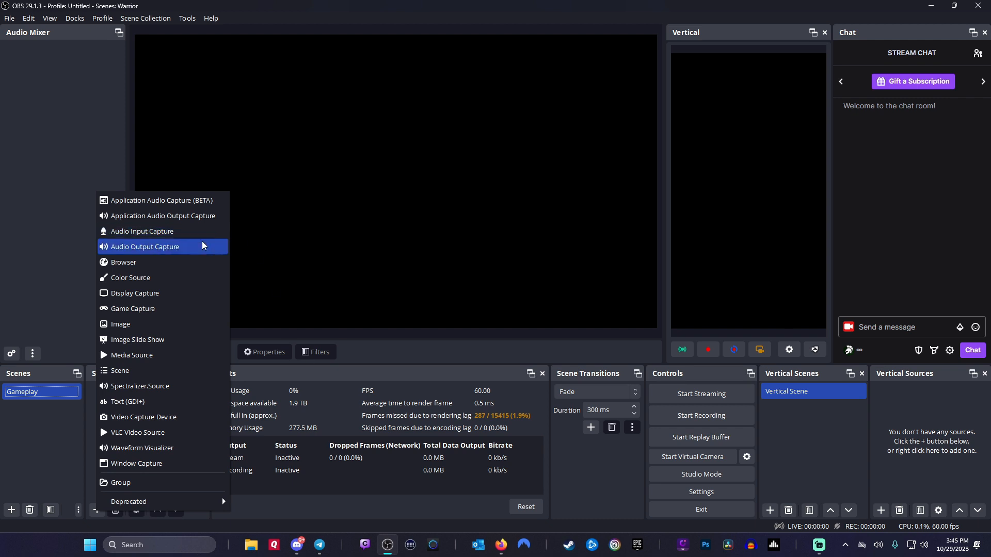
left_click(129, 324)
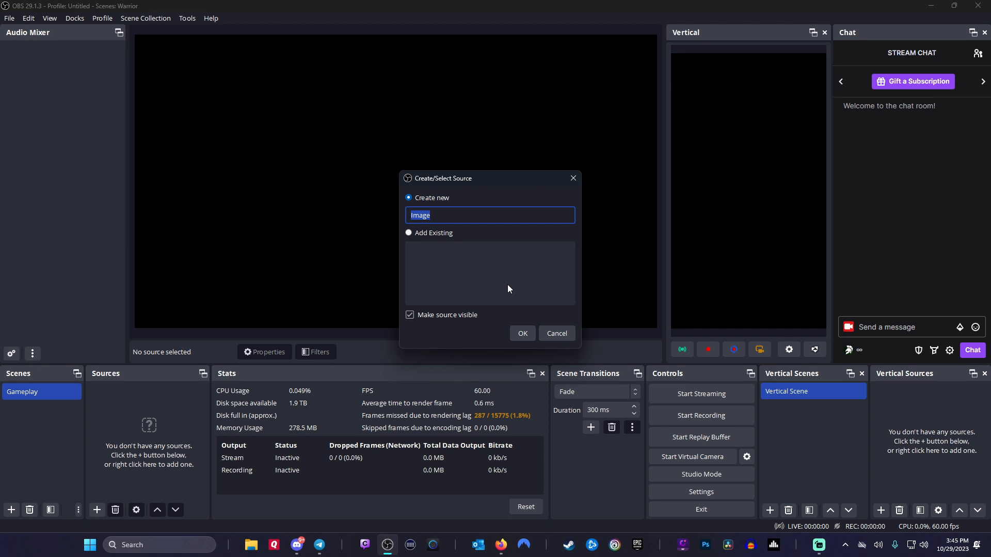
type("MainGameplayOverlay")
left_click(521, 334)
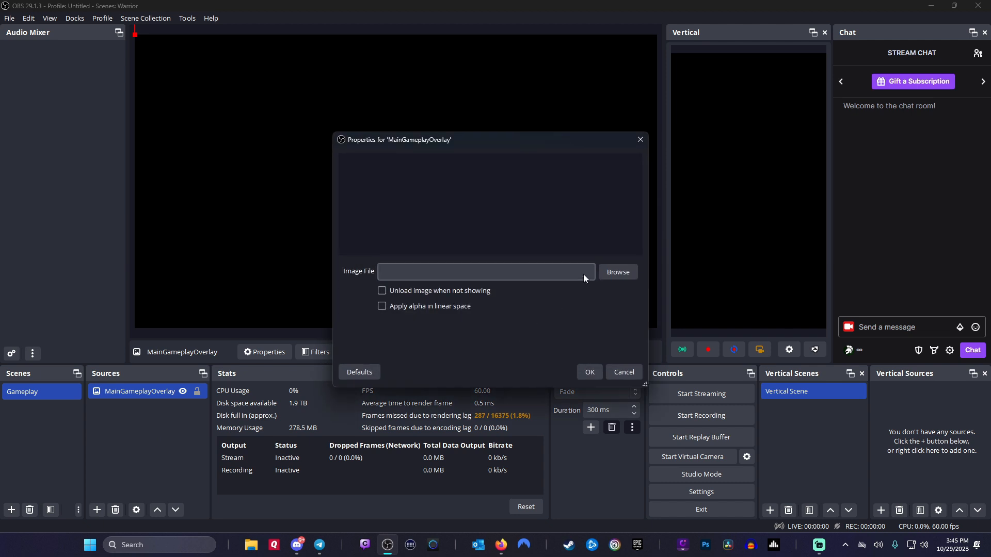
Load Main GamePlay.png from D:/Media/WarriorOfLight777/OBS Items as the overlay's image and lock the MainGameplayOverlay source
left_click(618, 272)
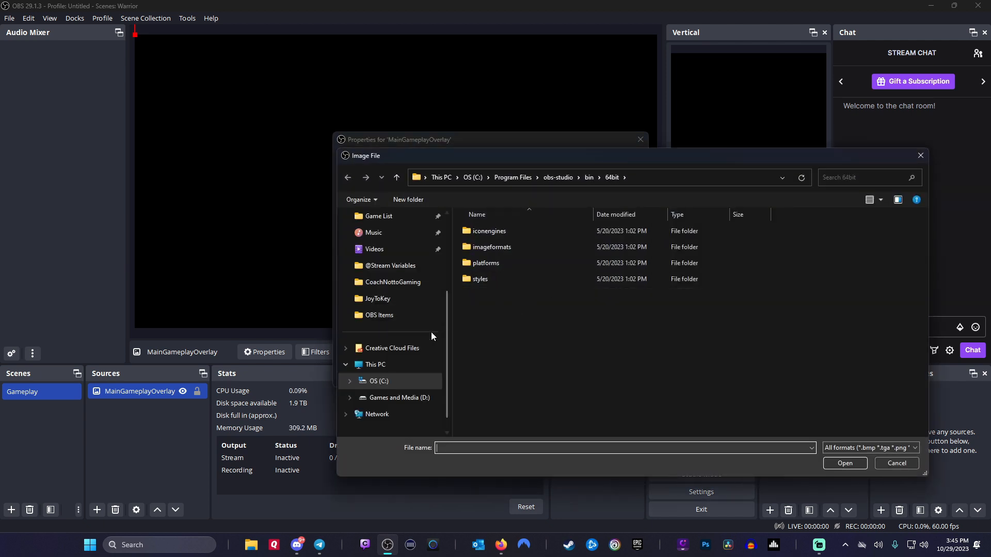
left_click(397, 397)
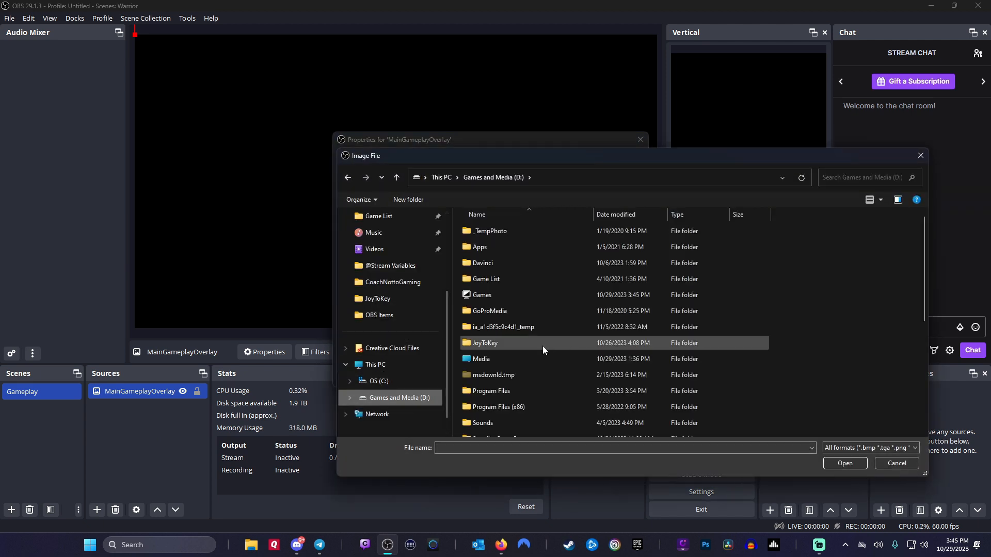
double_click(508, 359)
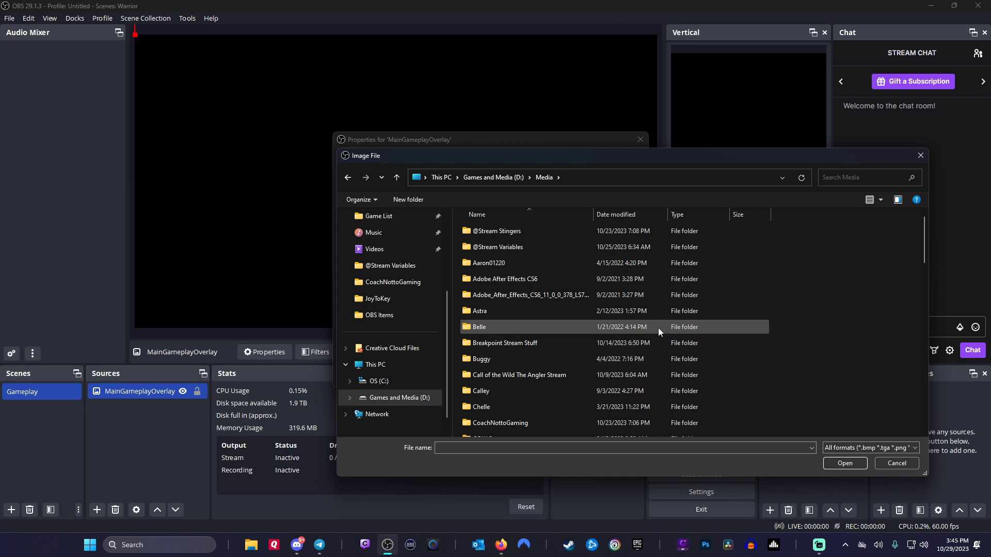
scroll(518, 364, "down", 5)
scroll(517, 362, "down", 5)
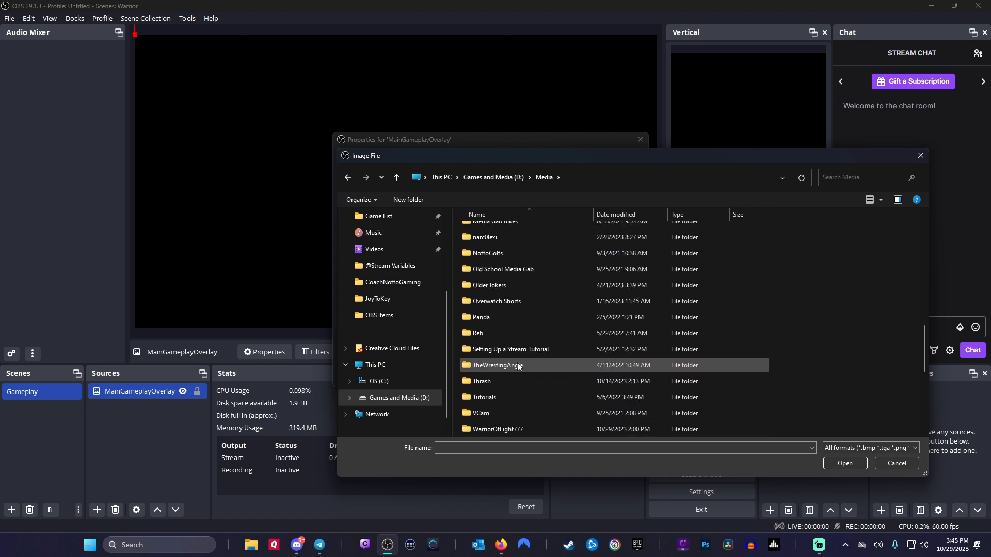
double_click(519, 369)
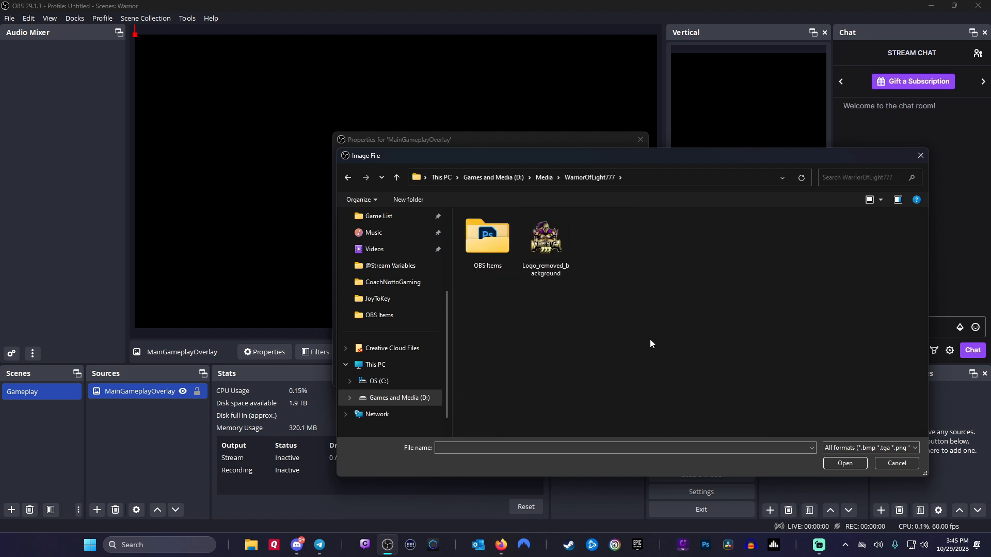
double_click(491, 249)
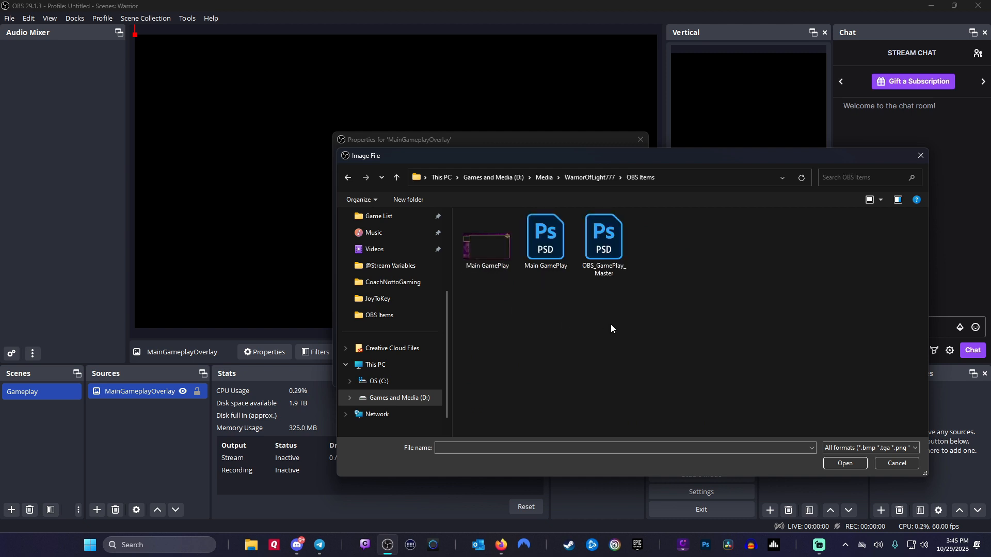
double_click(491, 248)
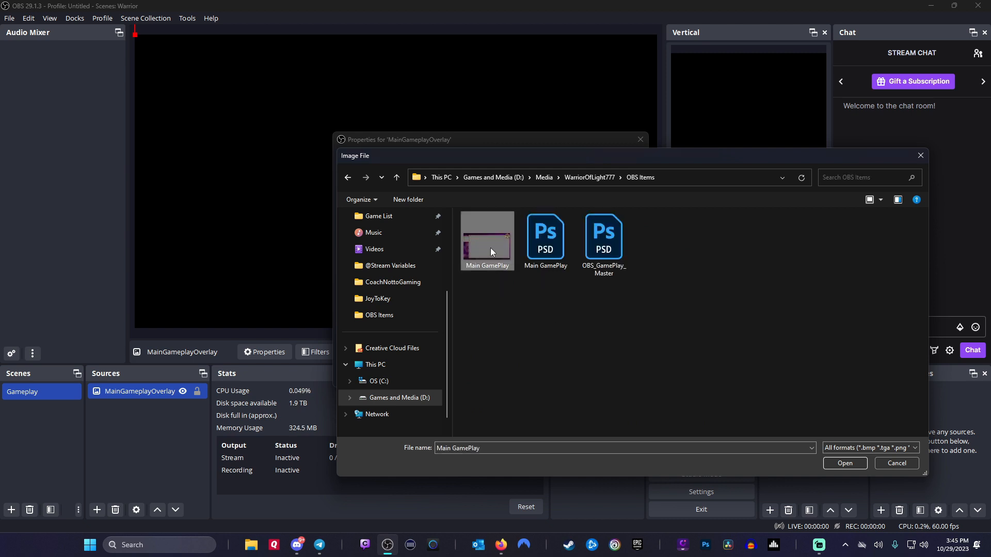
left_click(582, 367)
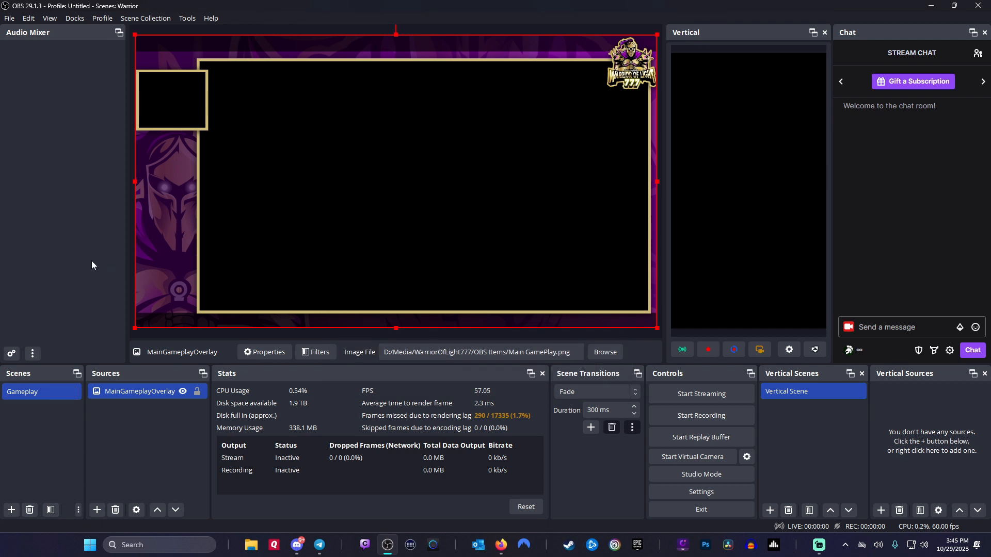
left_click(197, 392)
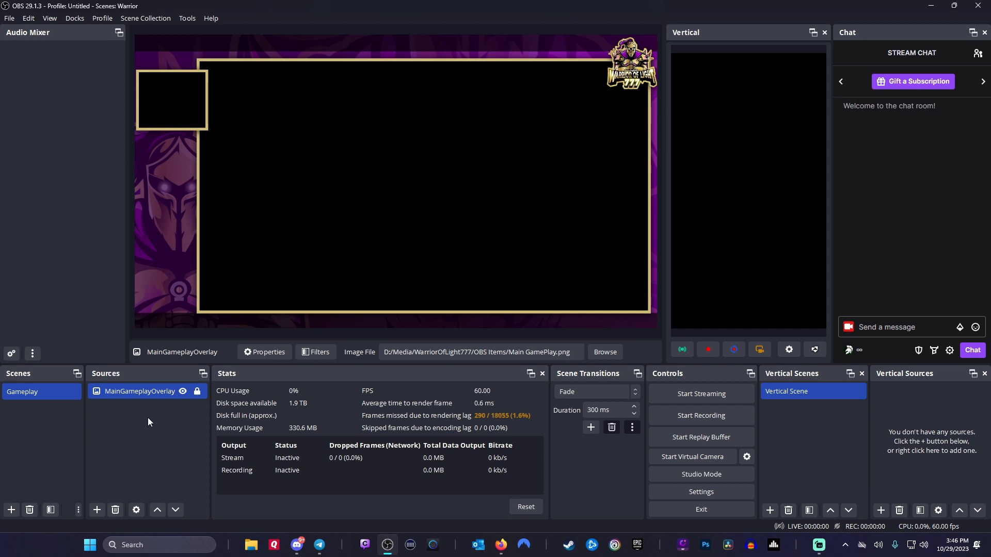
Add a new game capture source named Game Capture to the Gameplay scene
left_click(96, 511)
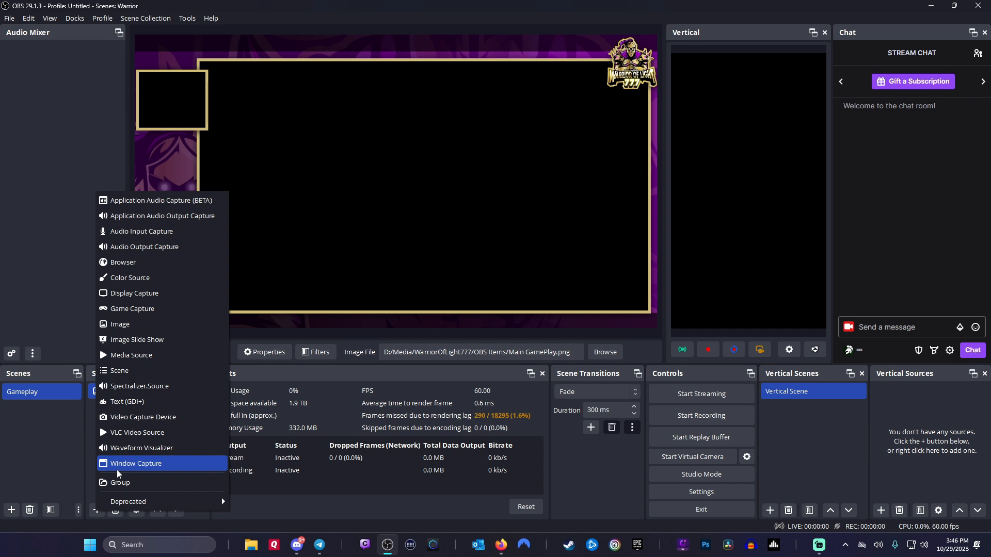
left_click(140, 310)
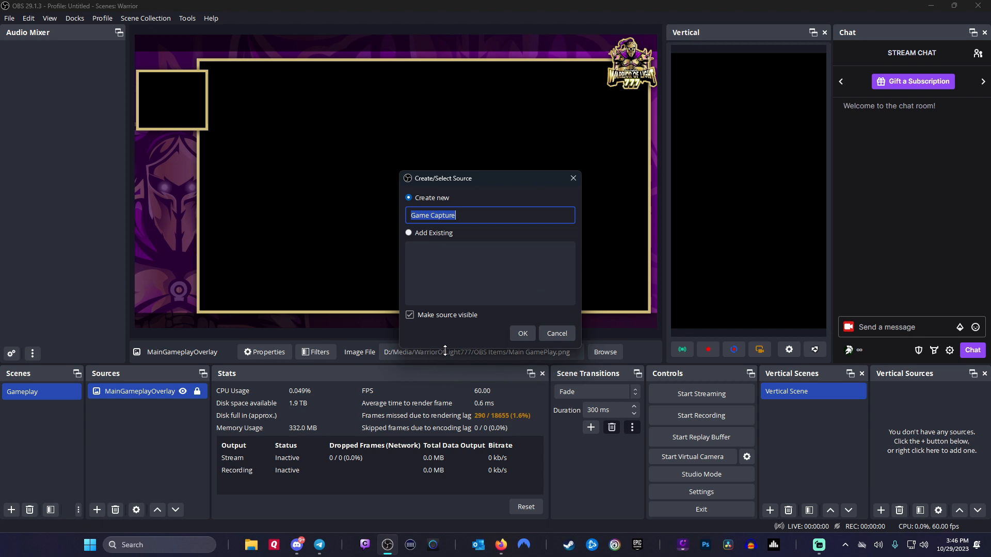
left_click(521, 333)
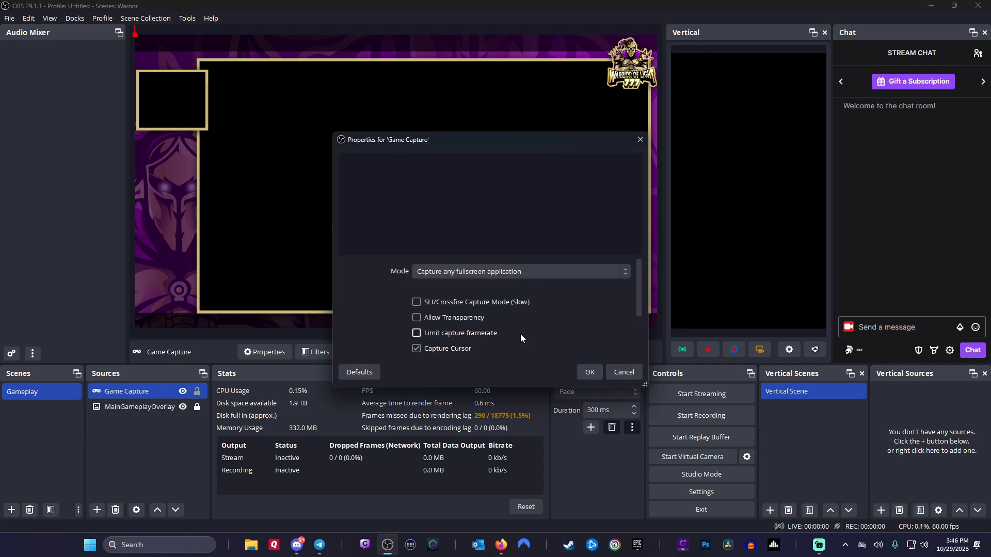
left_click(522, 271)
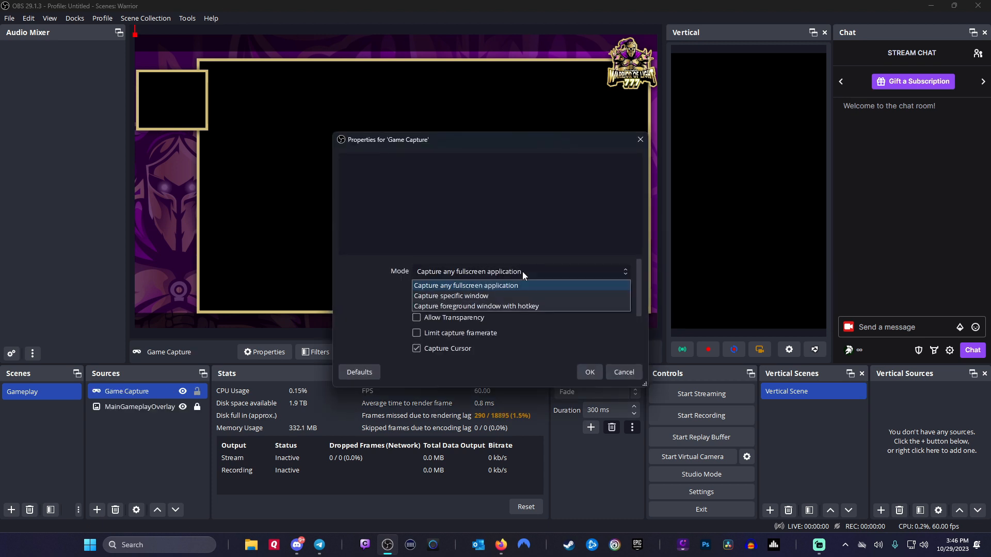
left_click(500, 297)
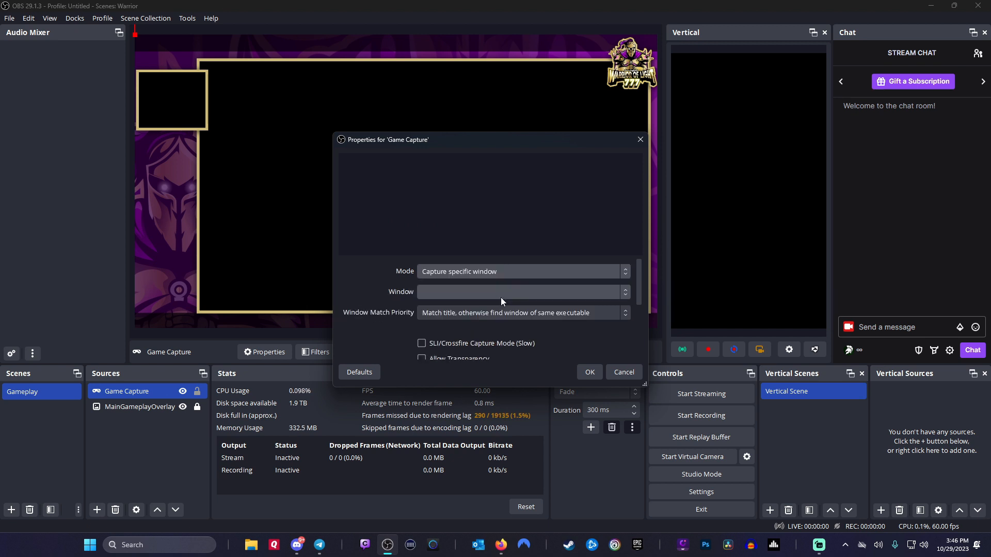
left_click(624, 294)
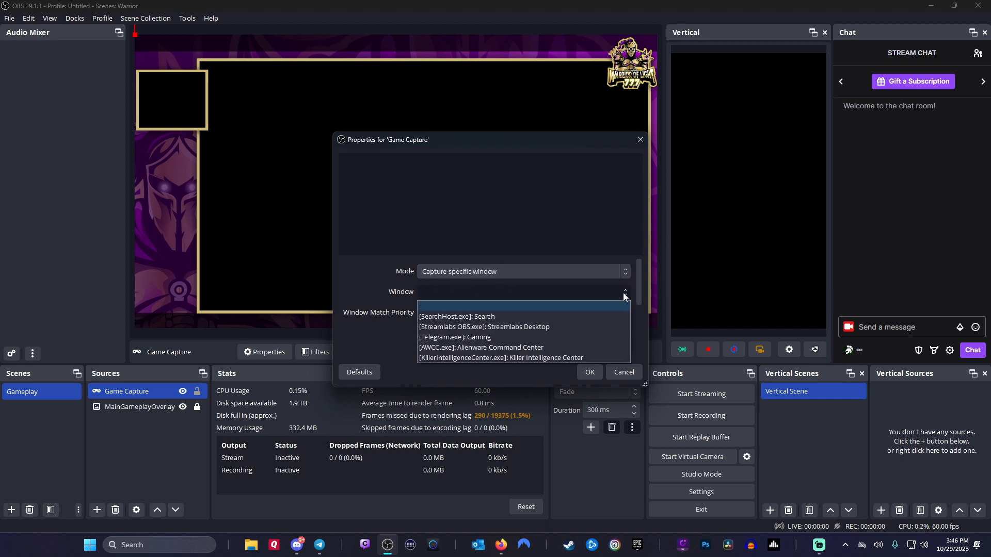
left_click(537, 217)
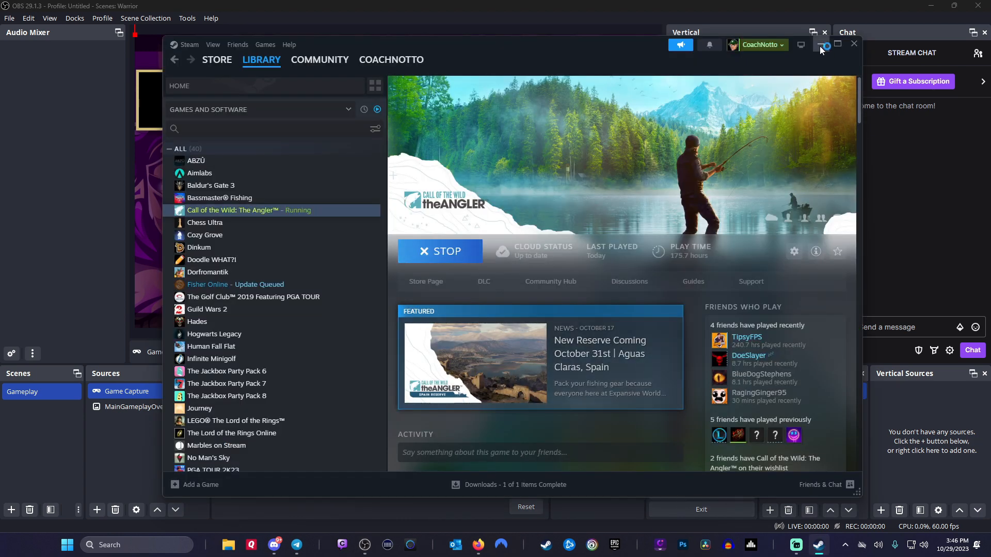
left_click(821, 46)
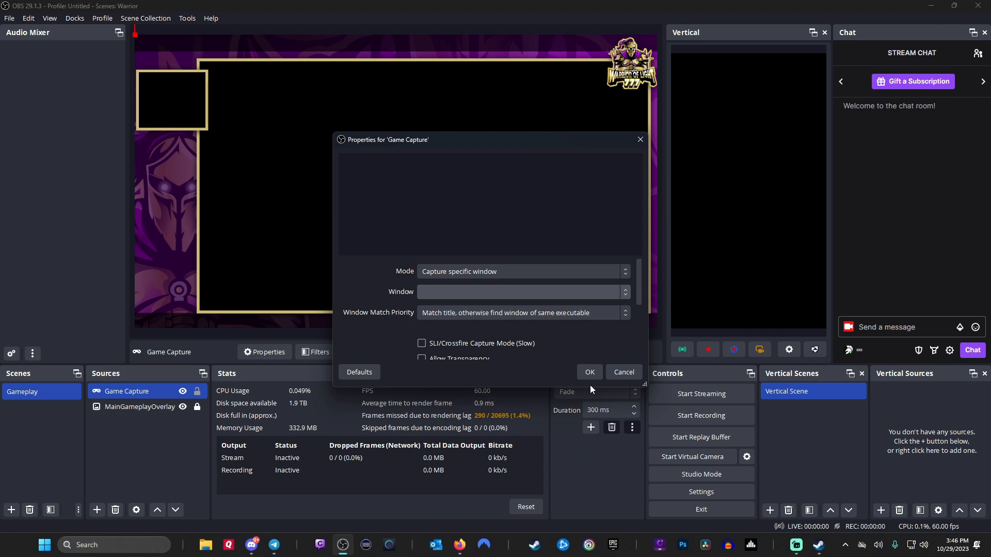
left_click_drag(525, 140, 489, 145)
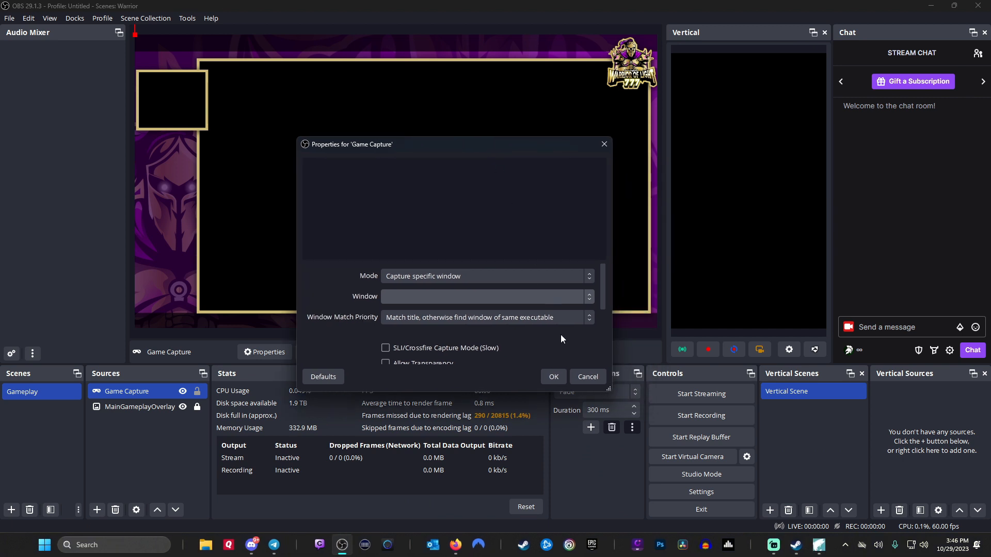
left_click(582, 377)
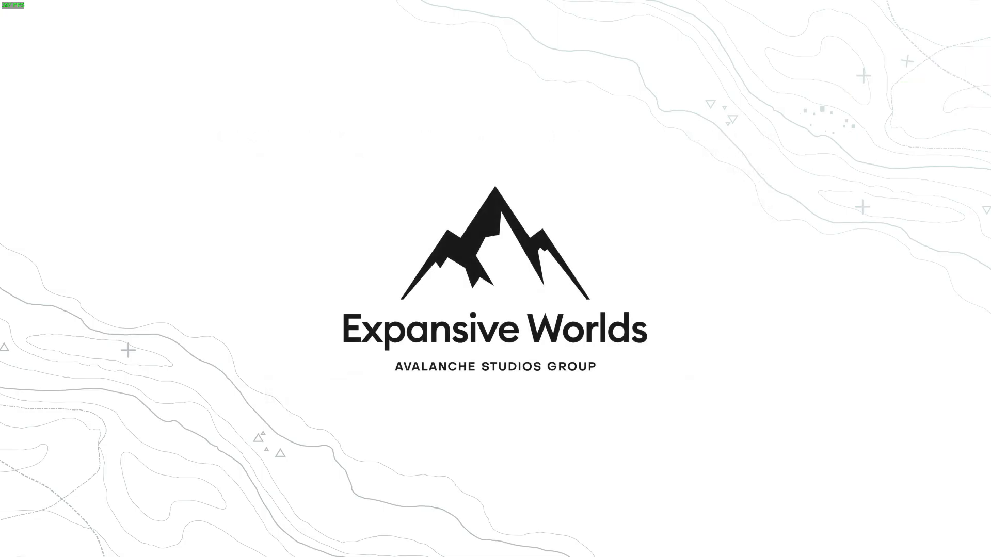
Switch back to OBS and set Game Capture to capture the specific window [CotWTheAngler_Steam.exe]: CotWTheAngler
key("alt+Tab")
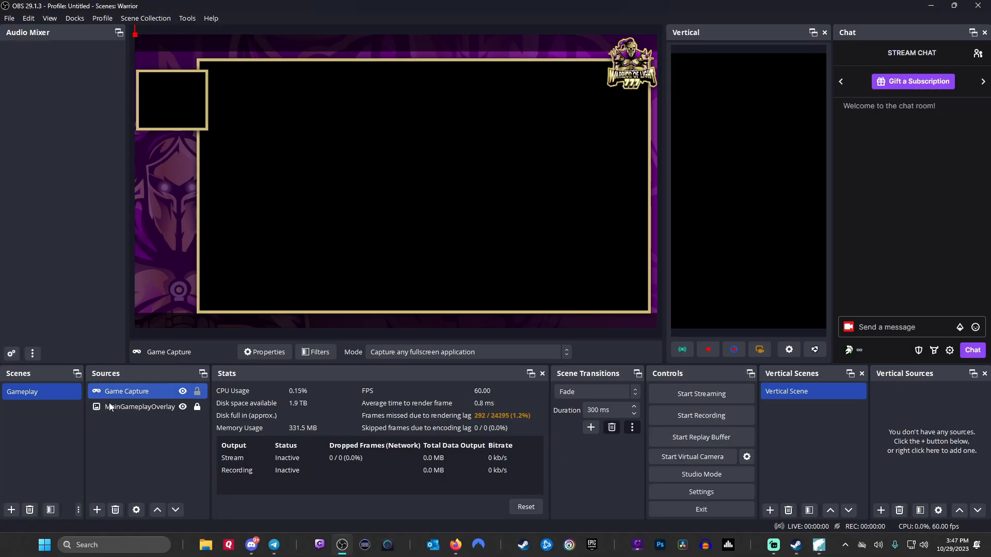
double_click(163, 394)
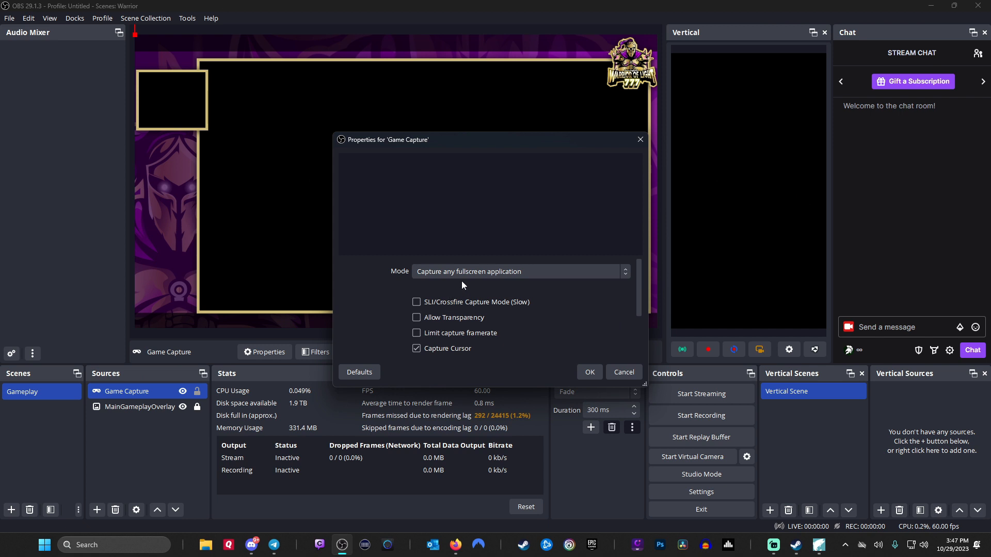
left_click(463, 276)
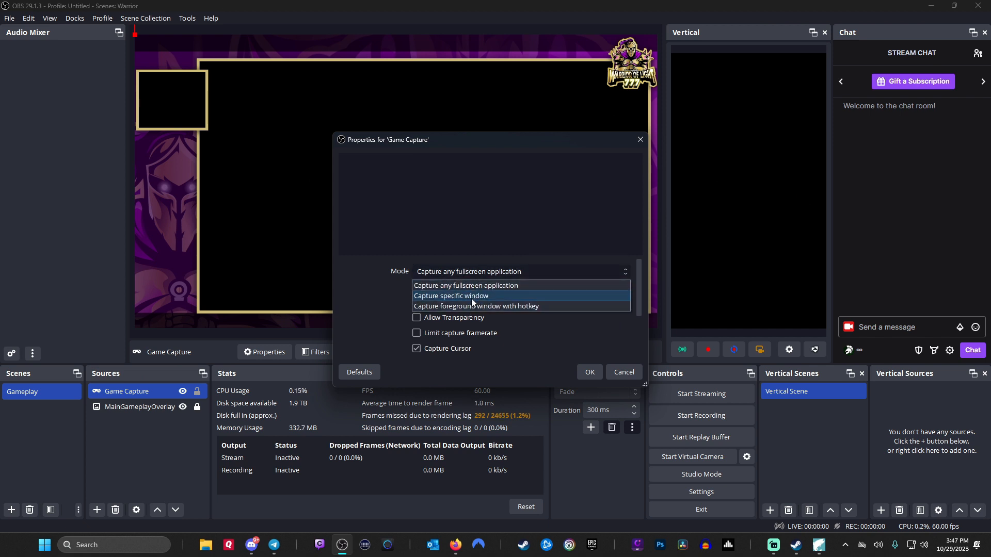
left_click(484, 298)
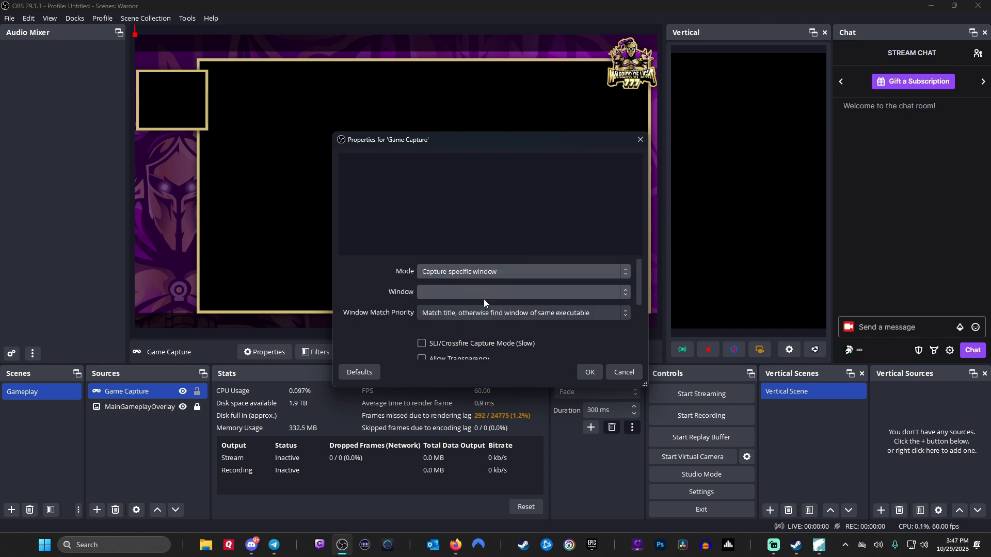
left_click(486, 294)
left_click(487, 316)
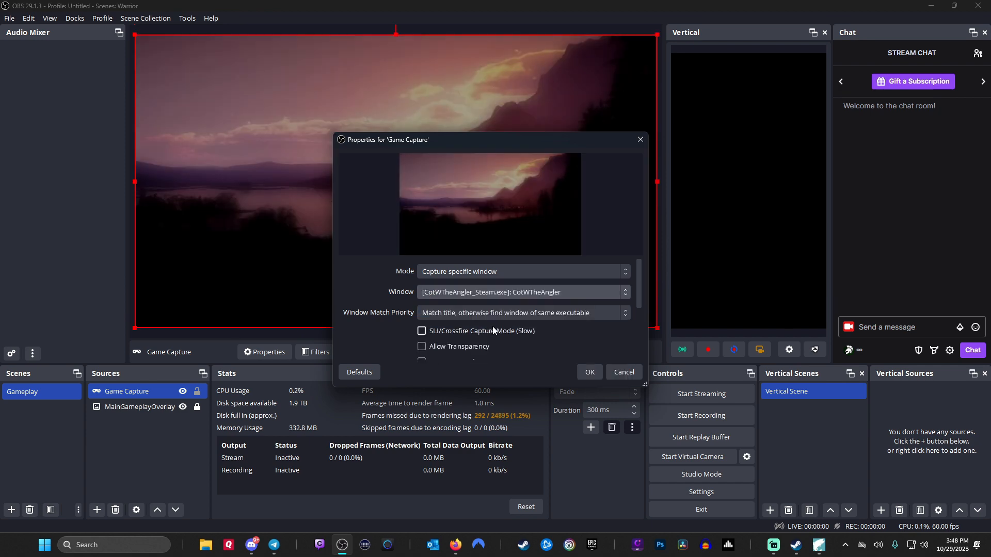
left_click(589, 372)
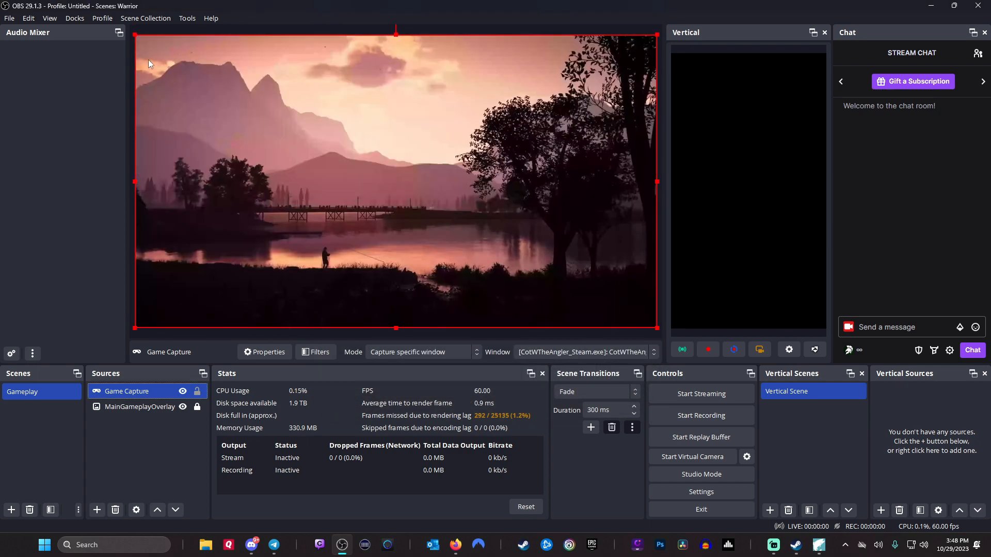
Scale the game capture down to the overlay's gold frame and nudge it up to about 91 px from the canvas's upper edge
left_click_drag(135, 34, 226, 87)
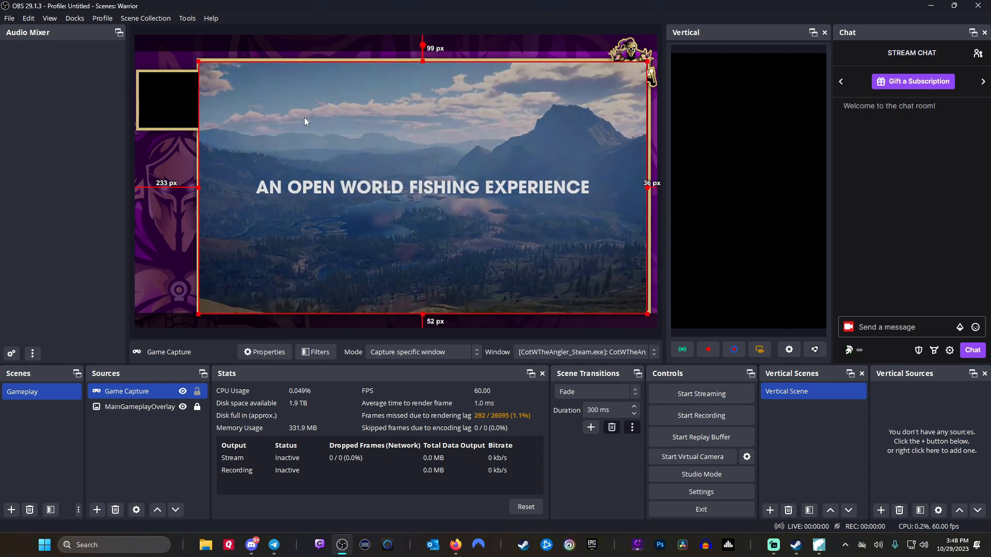
key("Up")
key("Up")
key("Up")
key("Up")
key("Up")
key("Up")
key("Up")
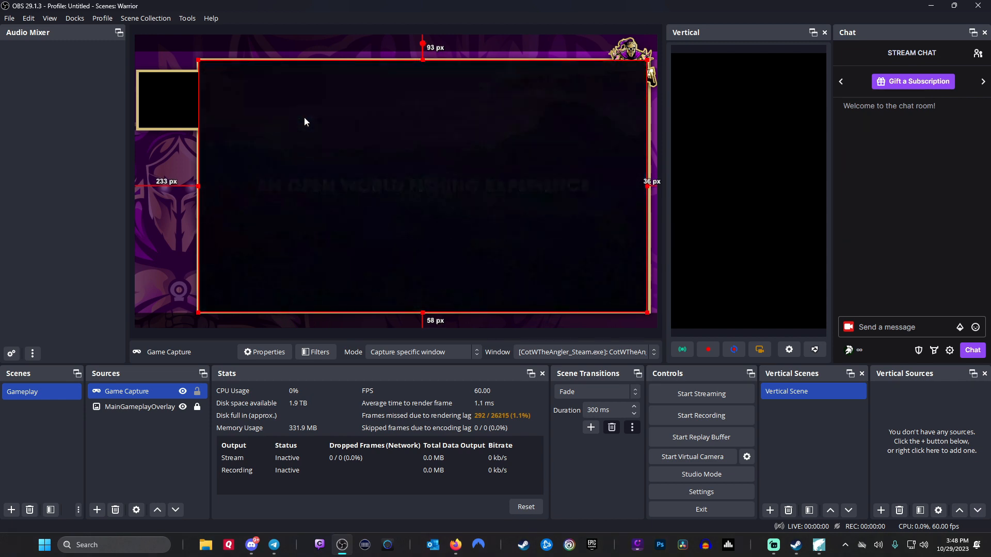
key("Up")
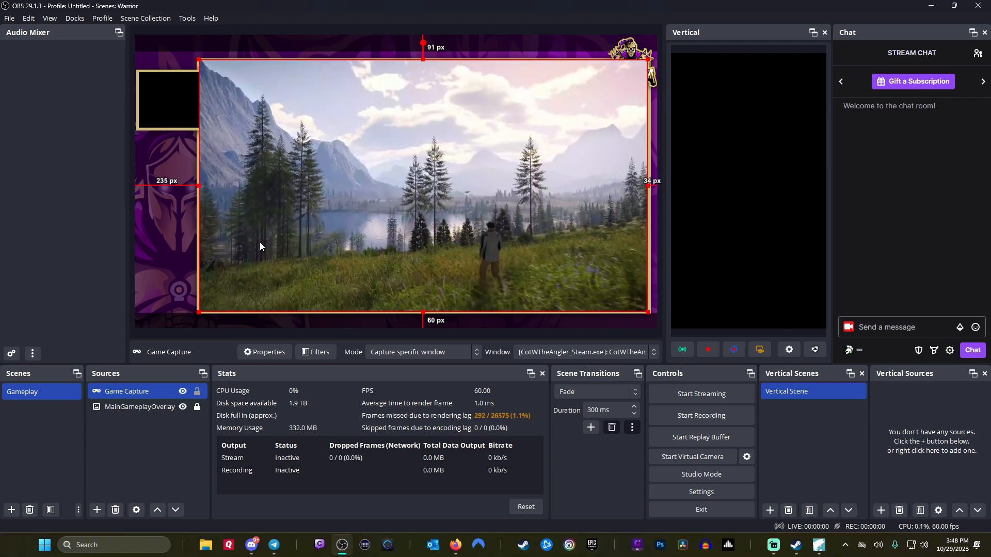
Nudge the game capture right to about 238 px from the canvas's left edge and place Game Capture below MainGameplayOverlay in the source order
key("Right")
key("Right")
key("Right")
key("Right")
key("Right")
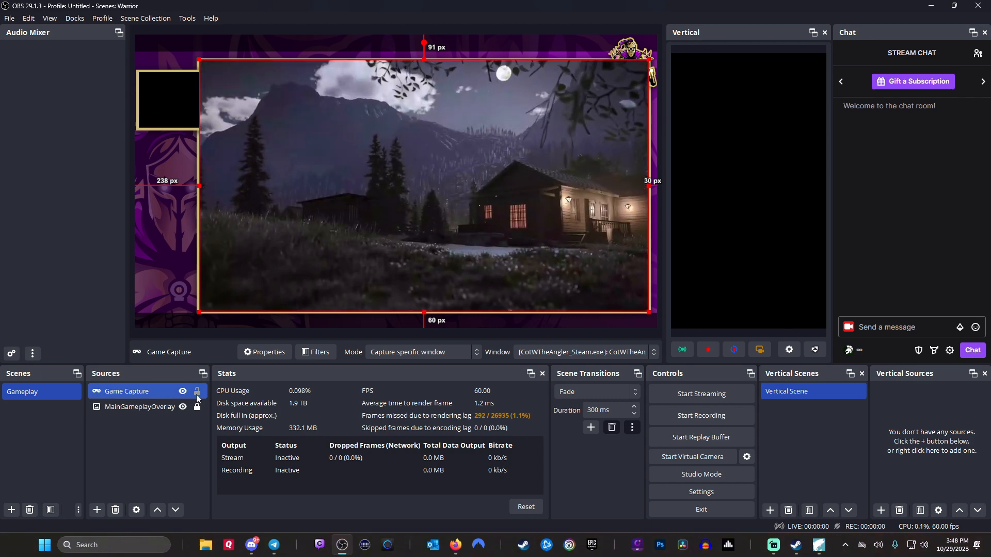
left_click_drag(131, 390, 137, 424)
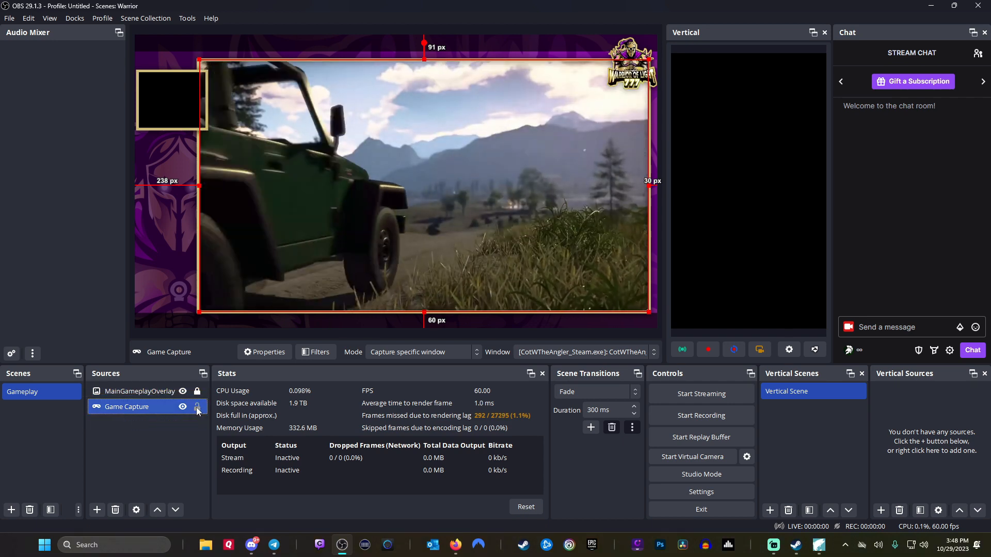
Lock Game Capture and add a Video Capture Device source named MyWebCam using the AVerMedia CamEngine 4 Virtual Camera
left_click(197, 407)
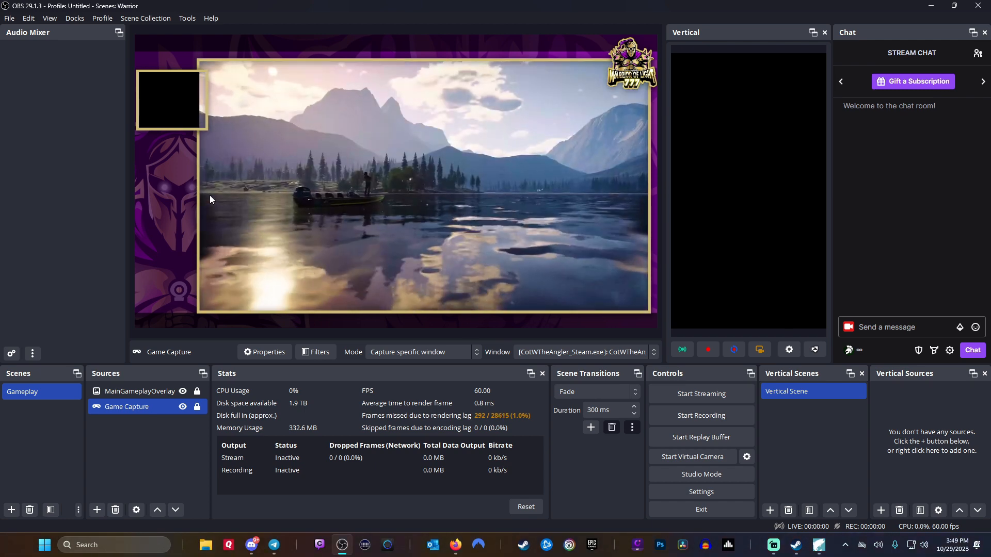
left_click(97, 509)
mouse_move(102, 508)
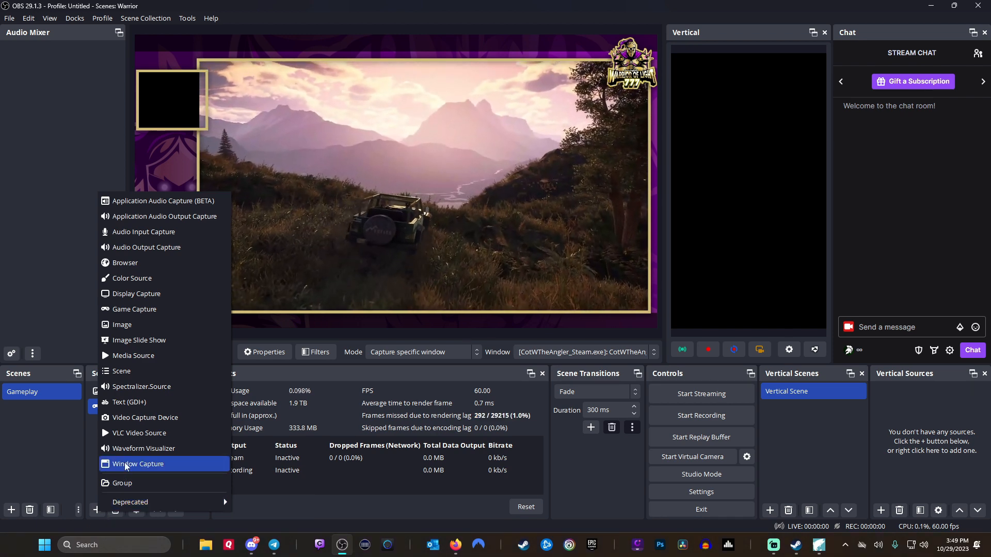
left_click(144, 418)
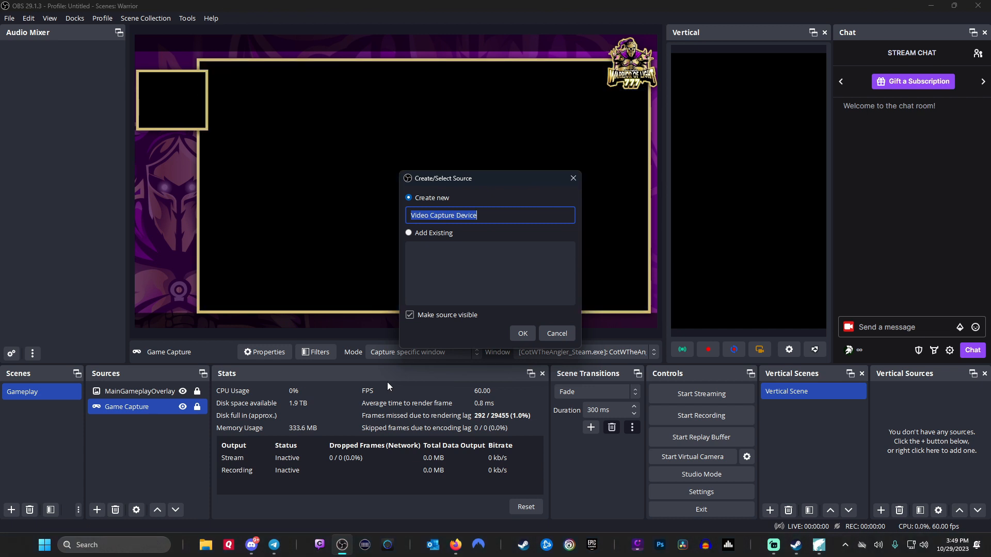
type("MyWebCam")
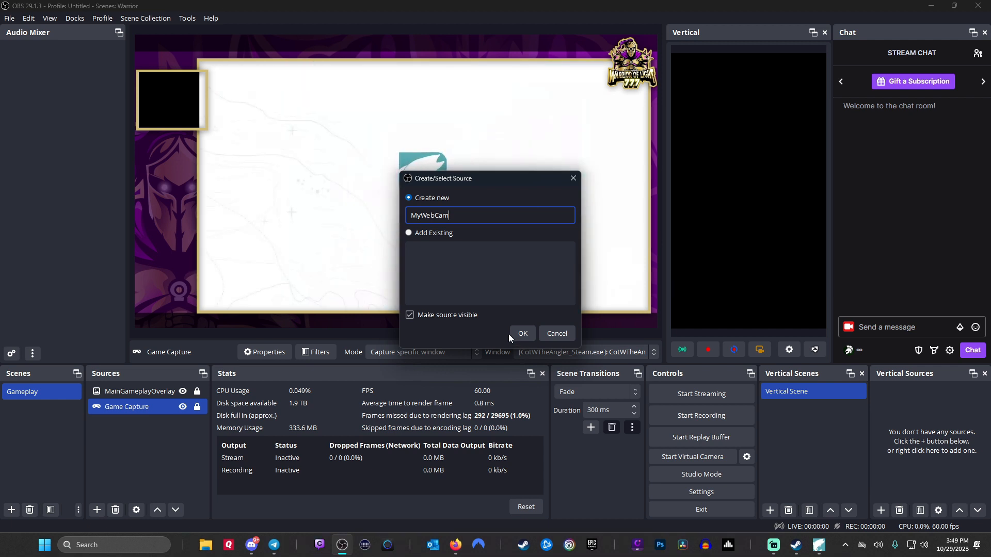
left_click(522, 333)
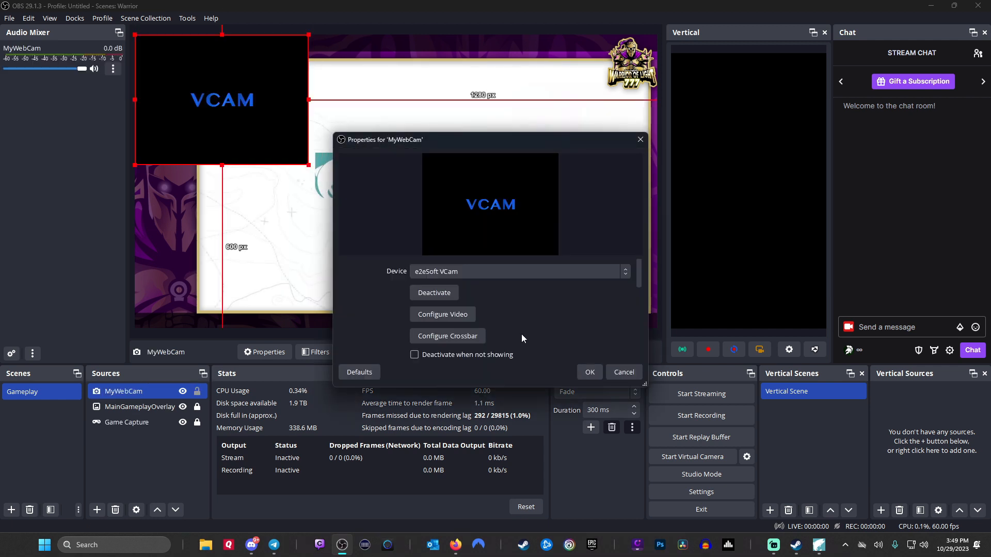
left_click(454, 271)
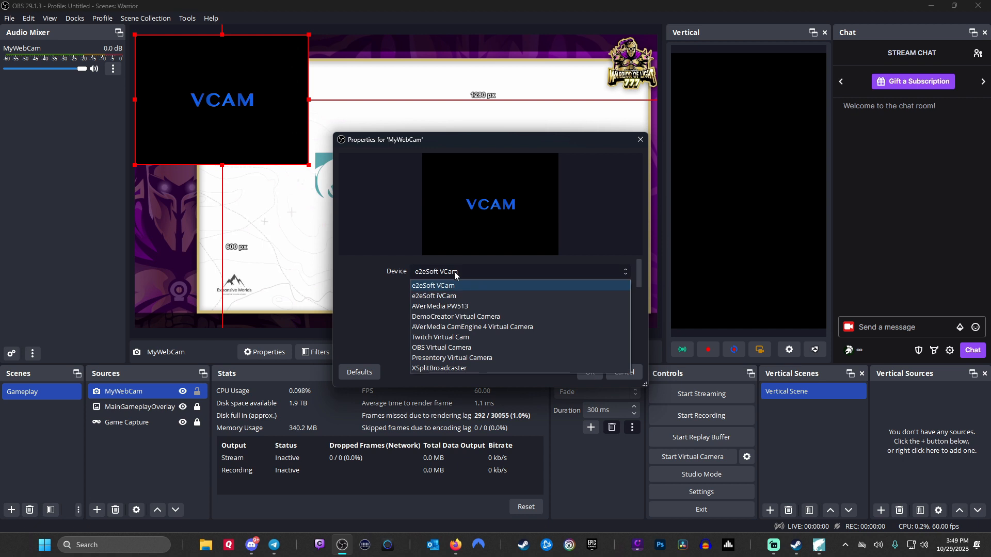
left_click(475, 326)
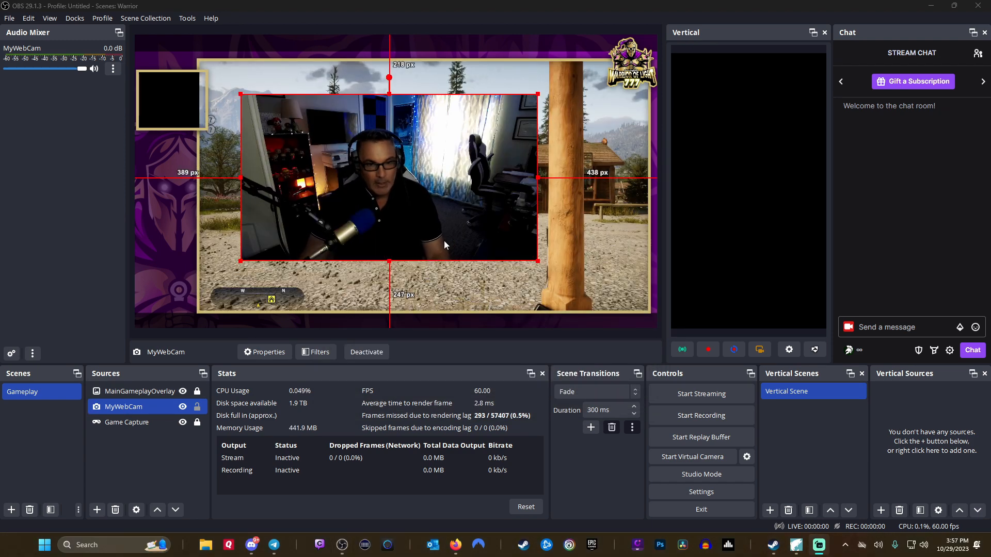
Scale MyWebCam down to about 549 × 309 px and crop its four sides to about 309 × 243 px around the person
left_click_drag(427, 203, 401, 180)
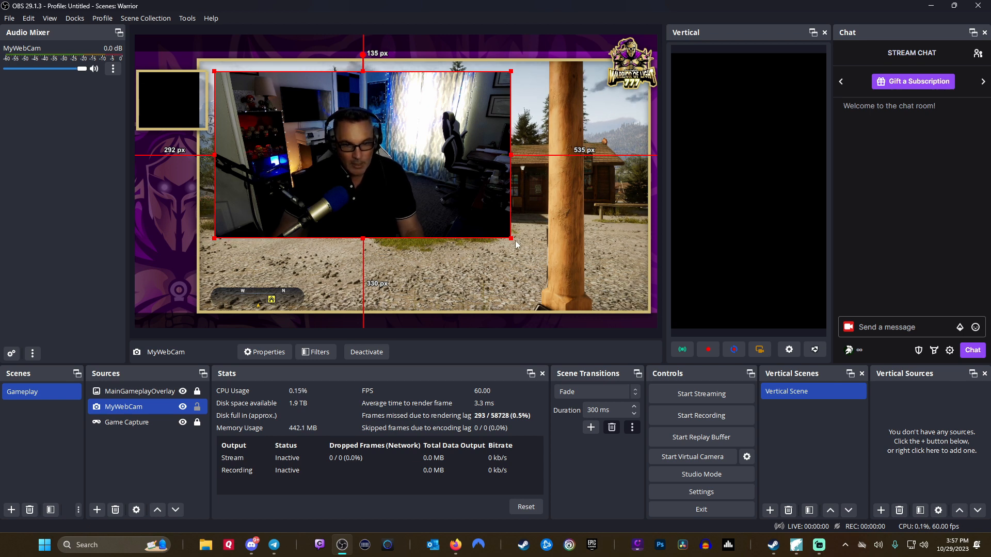
left_click_drag(511, 238, 333, 138)
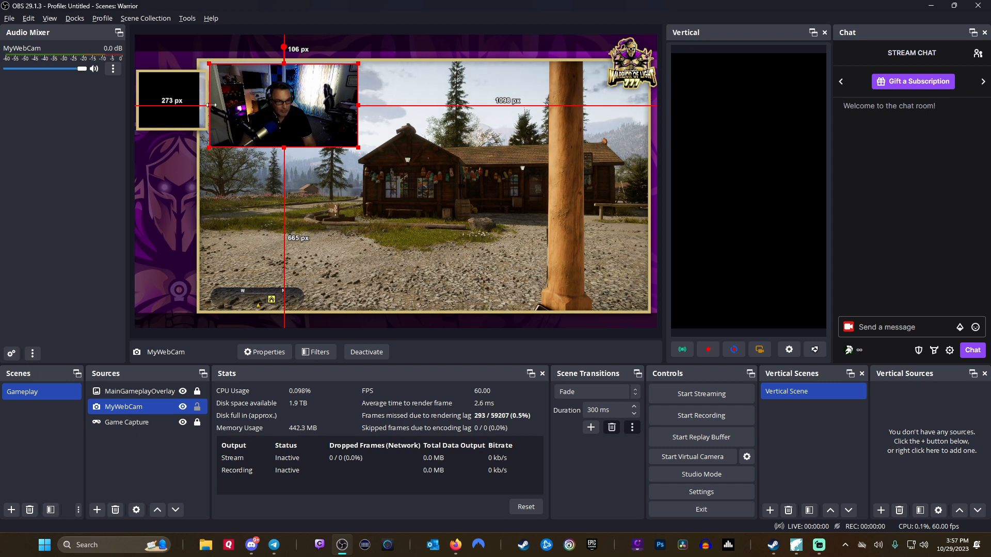
left_click_drag(210, 103, 236, 105)
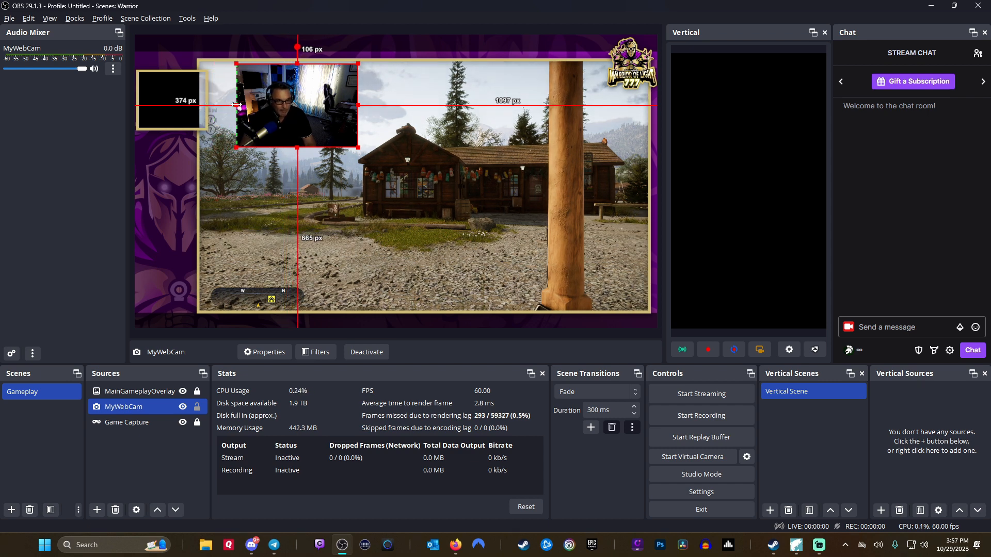
left_click_drag(296, 63, 296, 74)
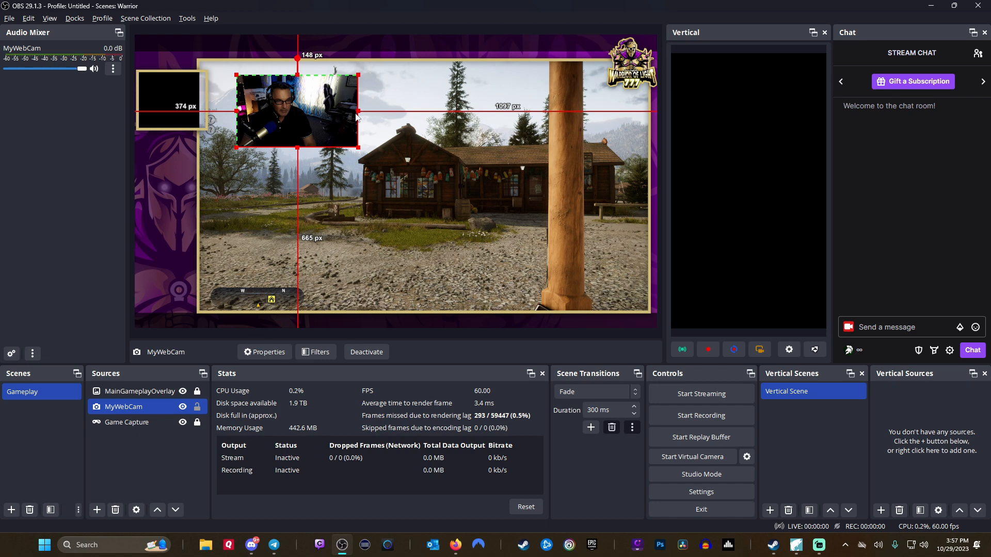
left_click_drag(359, 112, 320, 118)
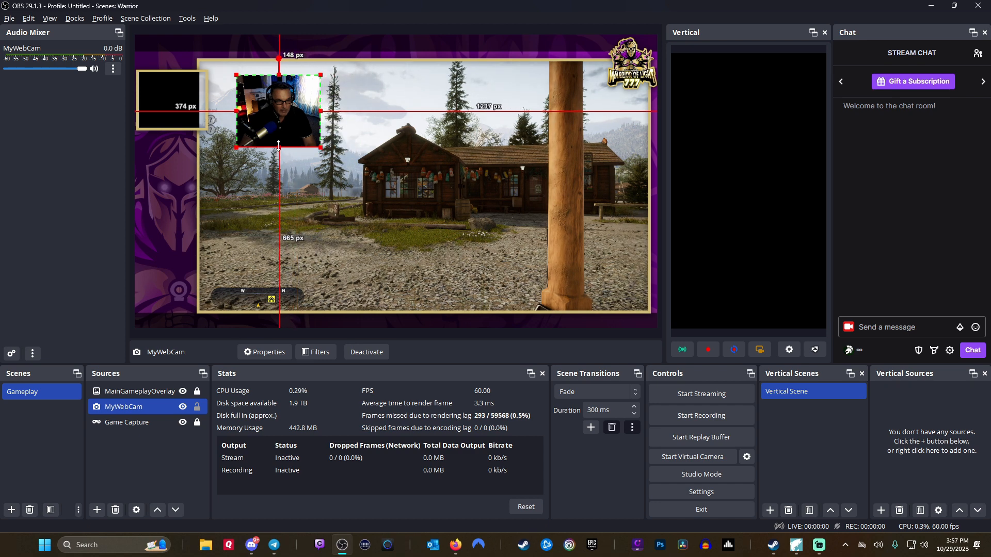
left_click_drag(278, 147, 281, 141)
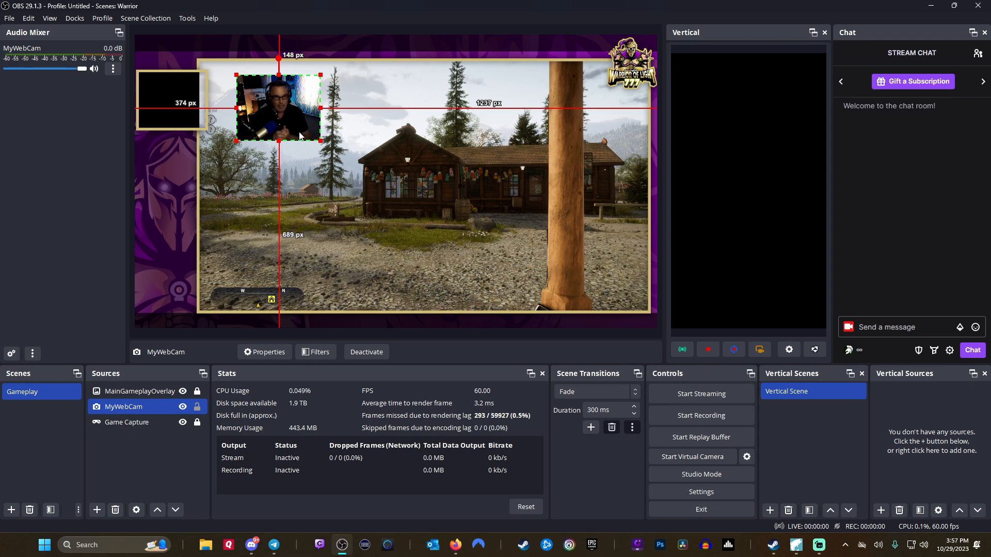
Move MyWebCam into the overlay's small gold frame and crop its edges to the frame, about 259 × 220 px
left_click_drag(299, 135, 188, 112)
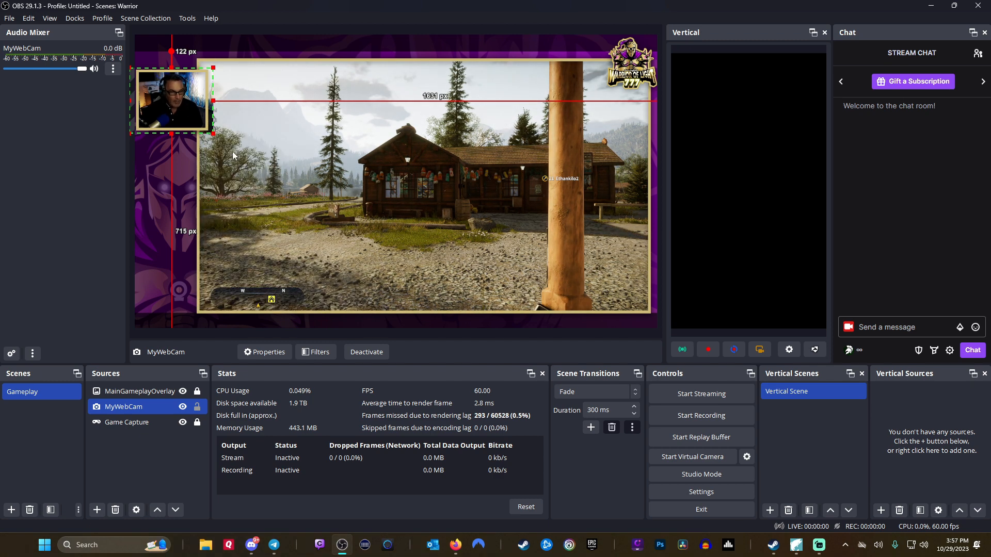
left_click_drag(131, 103, 138, 101)
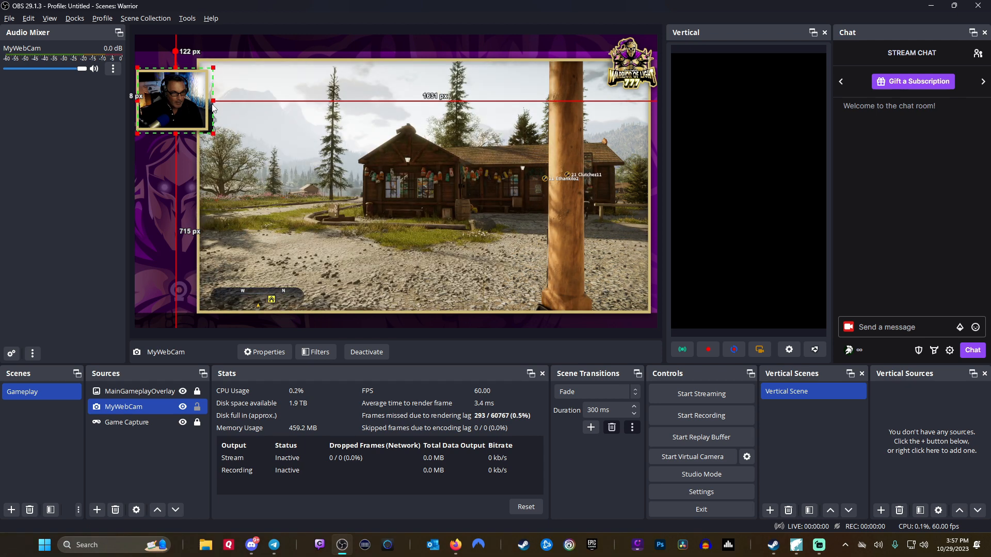
left_click_drag(212, 101, 208, 101)
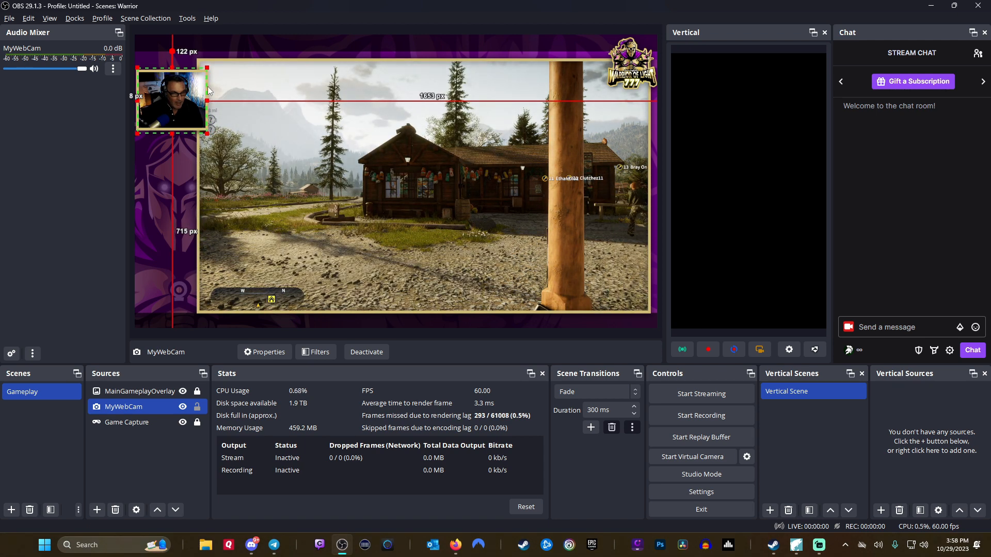
left_click_drag(171, 134, 172, 129)
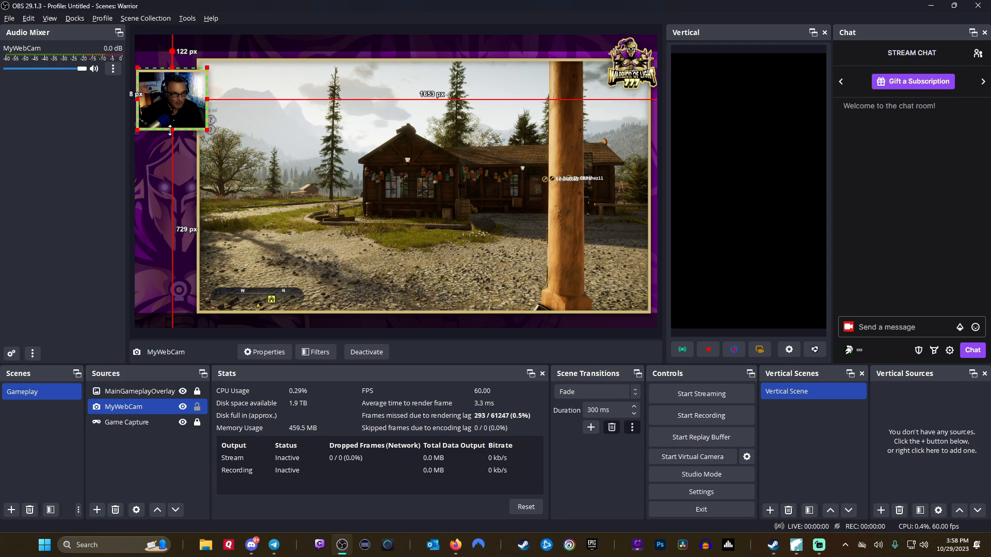
left_click_drag(172, 67, 173, 70)
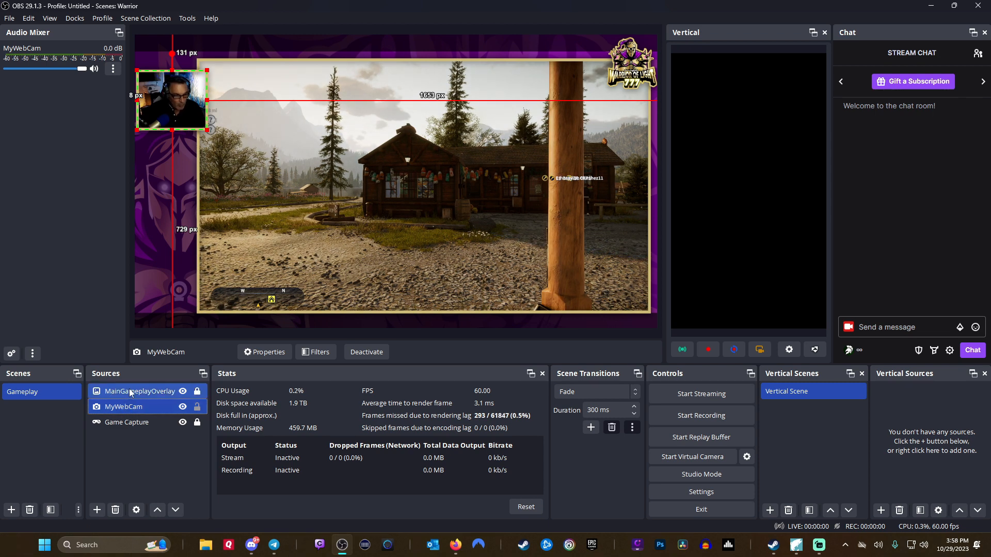
Hide and reshow MainGameplayOverlay to check how the webcam and game capture sit beneath it, and lock MyWebCam
left_click(160, 393)
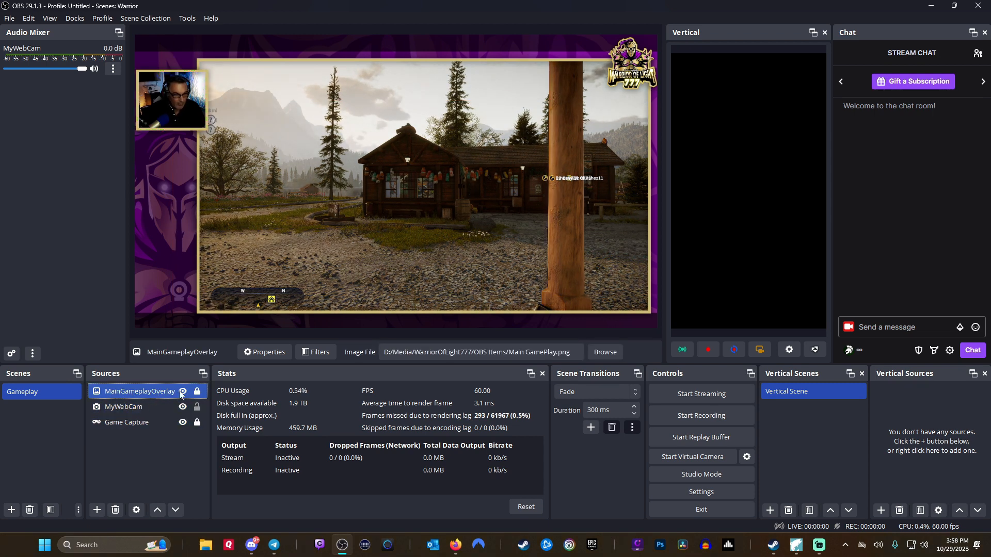
left_click(182, 392)
left_click(181, 393)
left_click(181, 393)
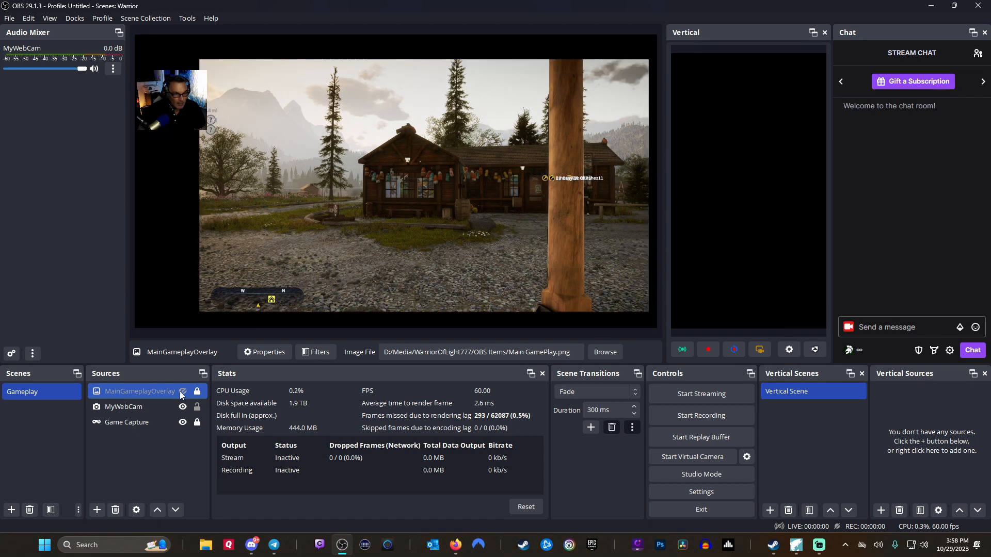
left_click(129, 425, "ctrl")
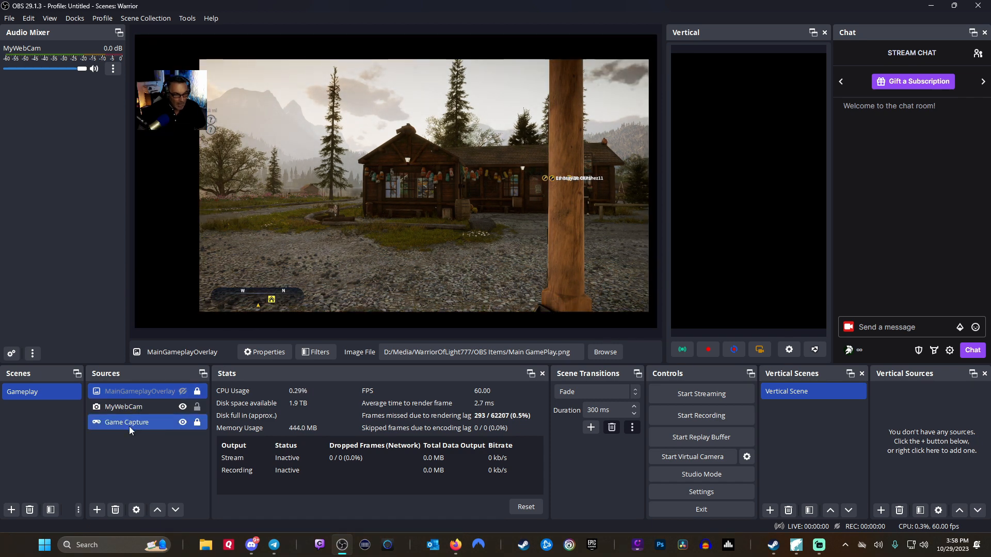
left_click(182, 423)
left_click(182, 423)
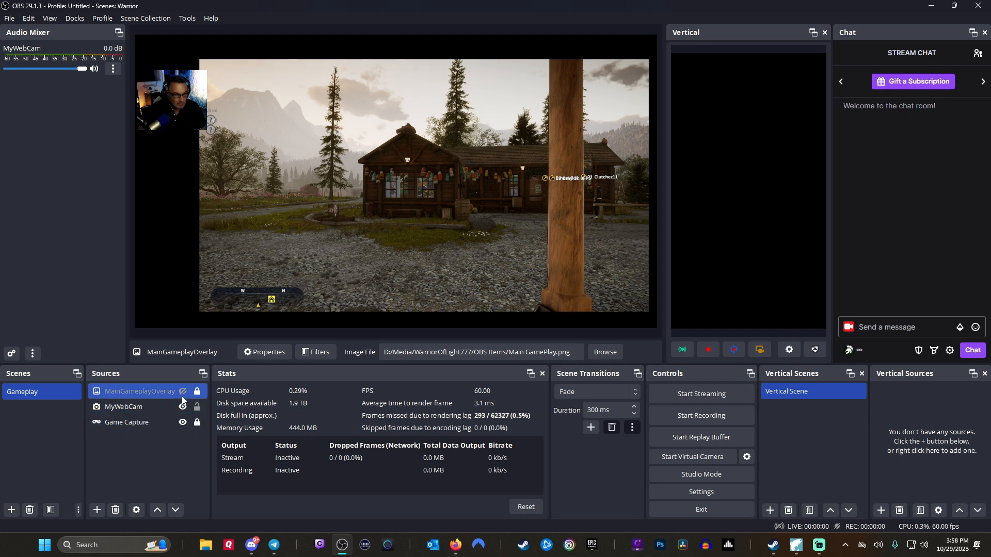
left_click(183, 392)
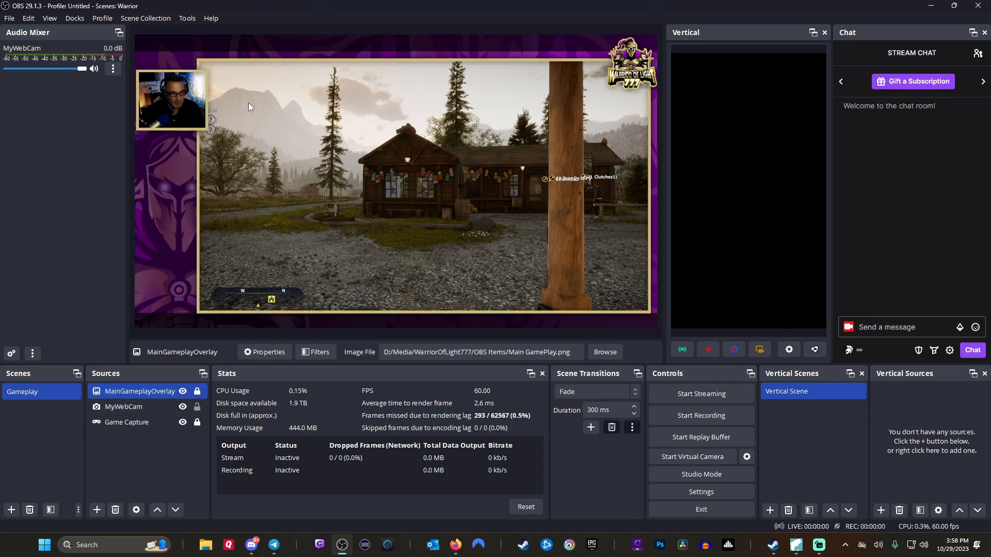
left_click(197, 406)
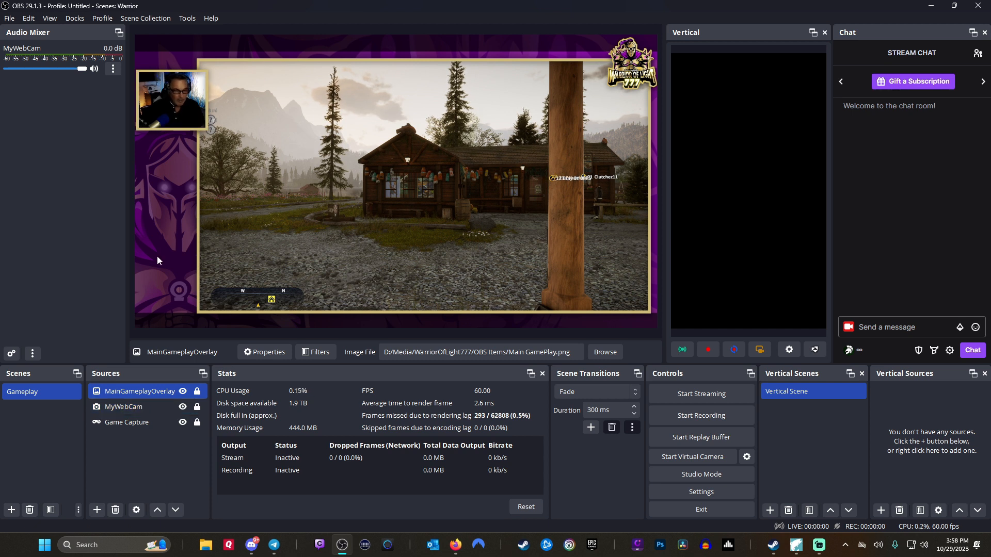
Switch to the running game to view it full screen and return to OBS
left_click(796, 545)
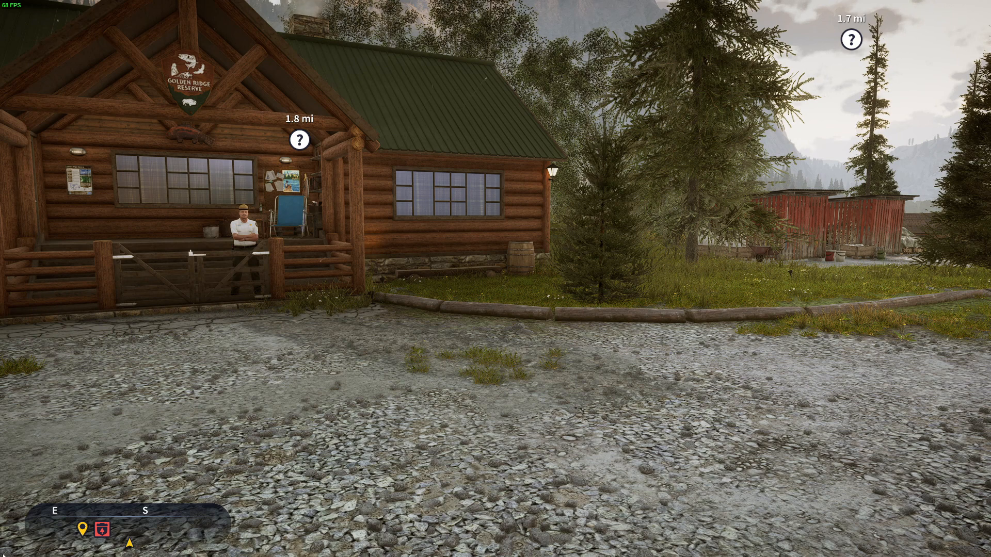
key("alt+Tab")
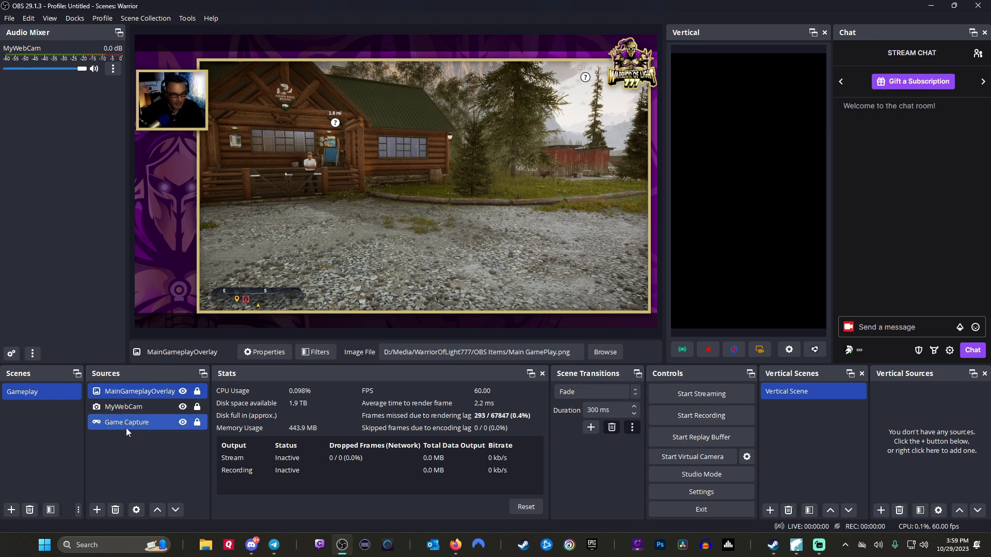
left_click(132, 409, "ctrl")
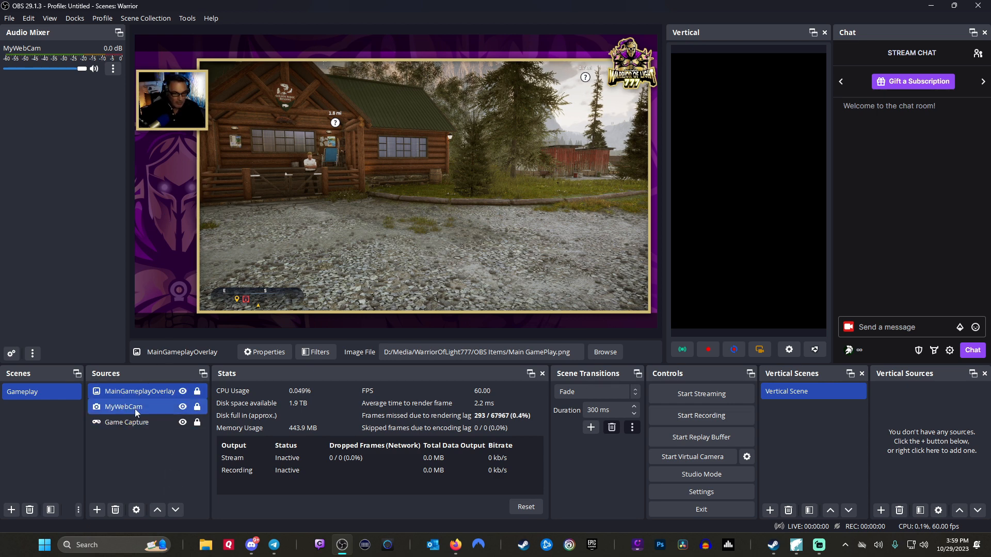
left_click(146, 392)
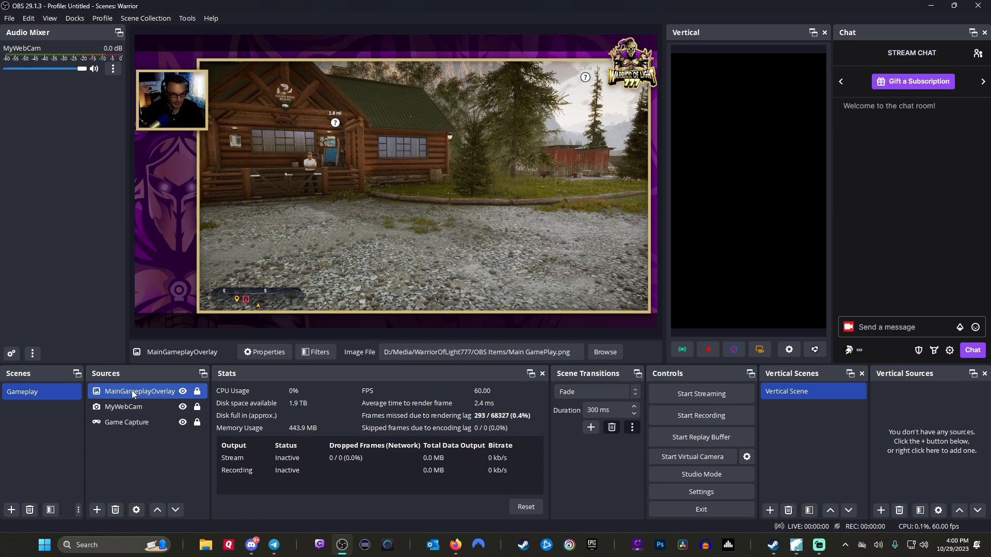
left_click(97, 510)
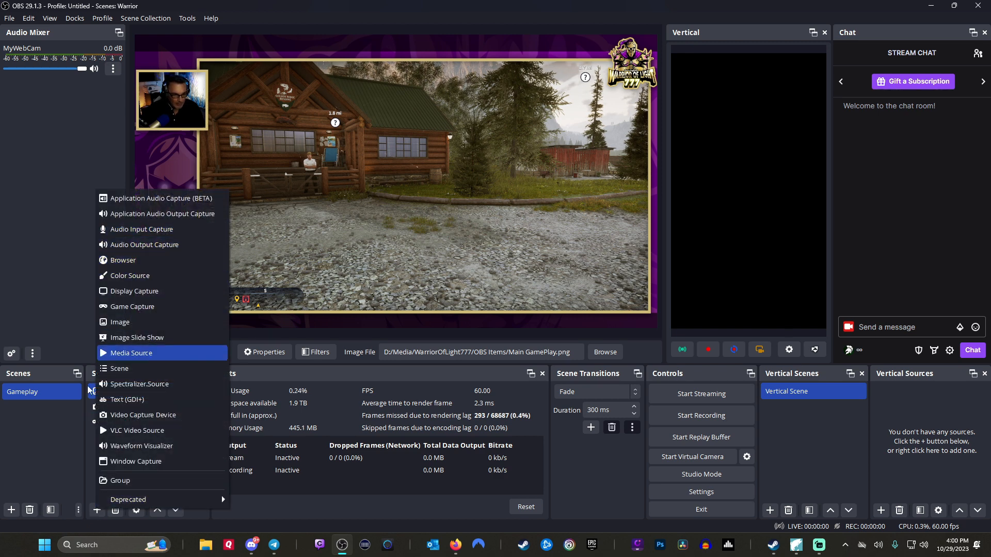
left_click(60, 446)
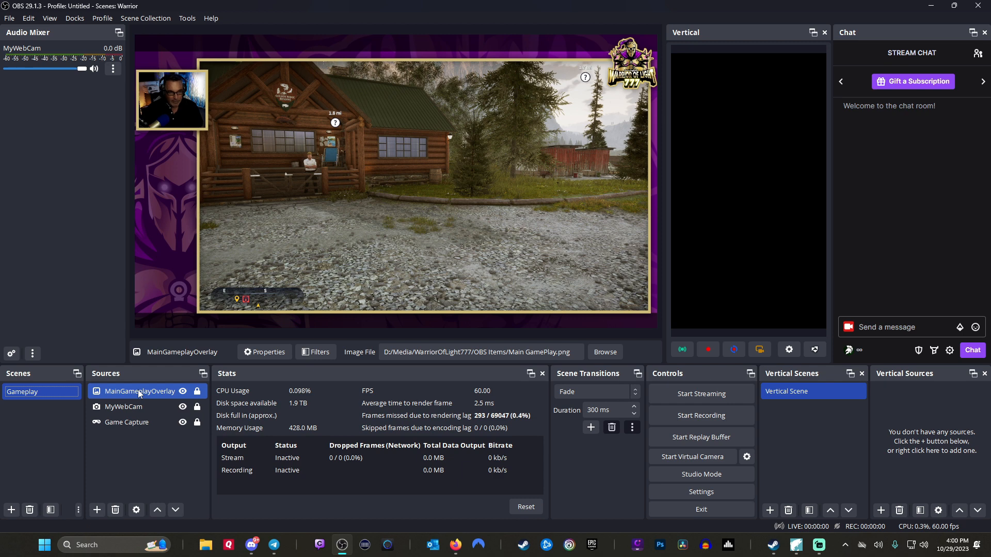
left_click(135, 422, "ctrl")
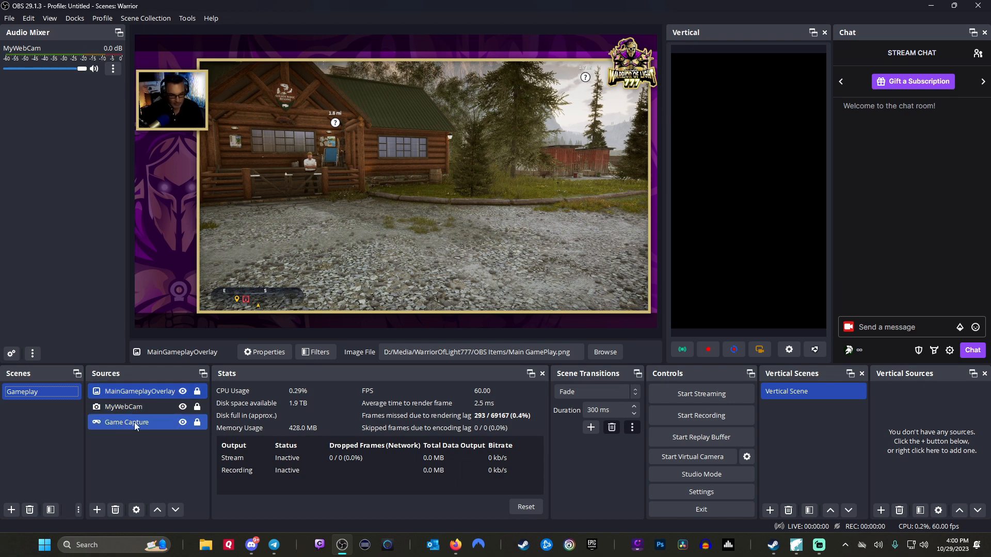
left_click(125, 421, "ctrl")
left_click(128, 411, "ctrl")
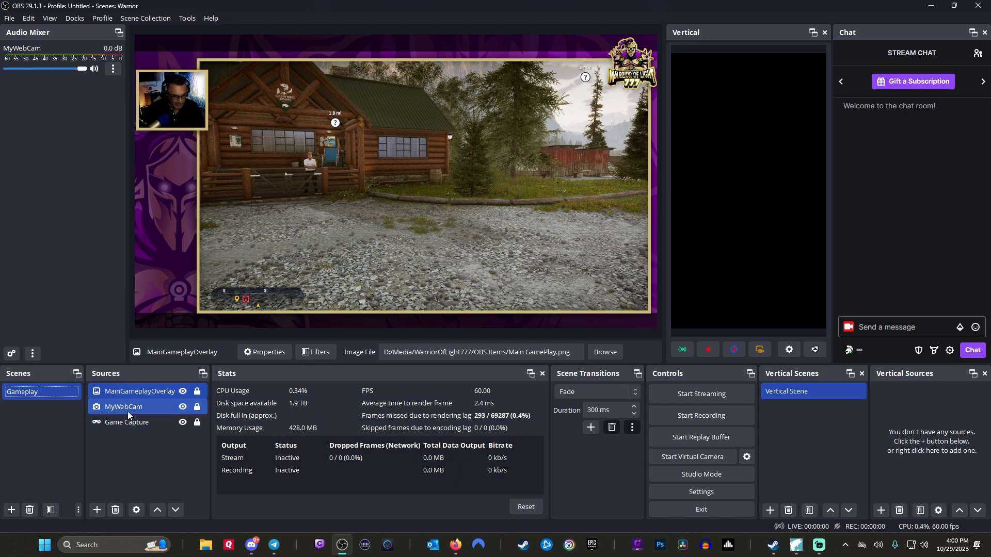
left_click(138, 392)
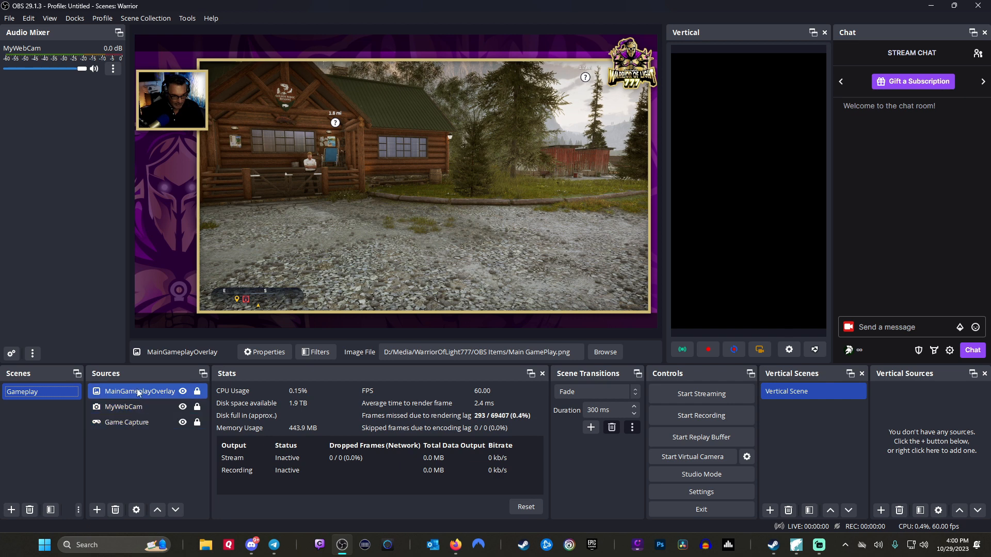
left_click(138, 407, "ctrl")
left_click(138, 409, "ctrl")
left_click(134, 422, "ctrl")
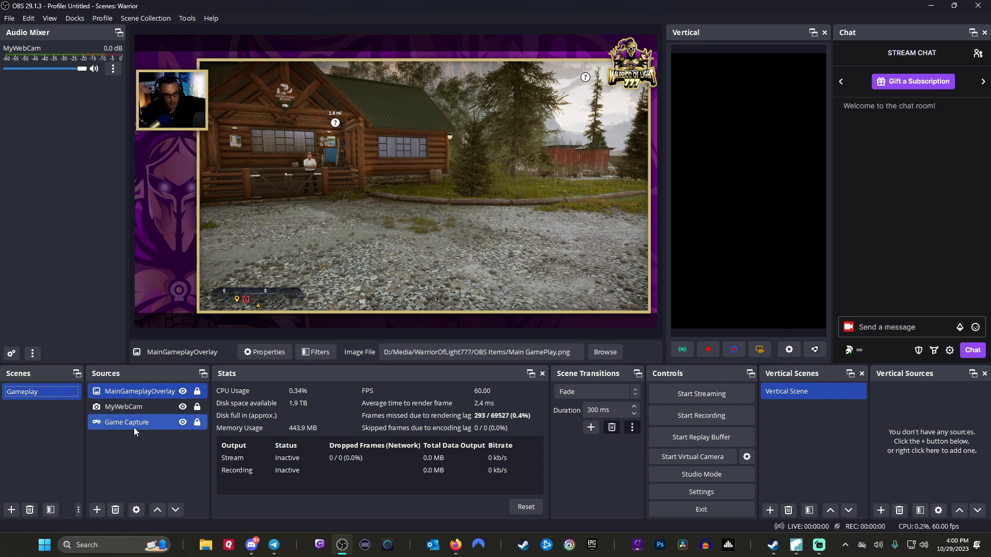
left_click(133, 427, "ctrl")
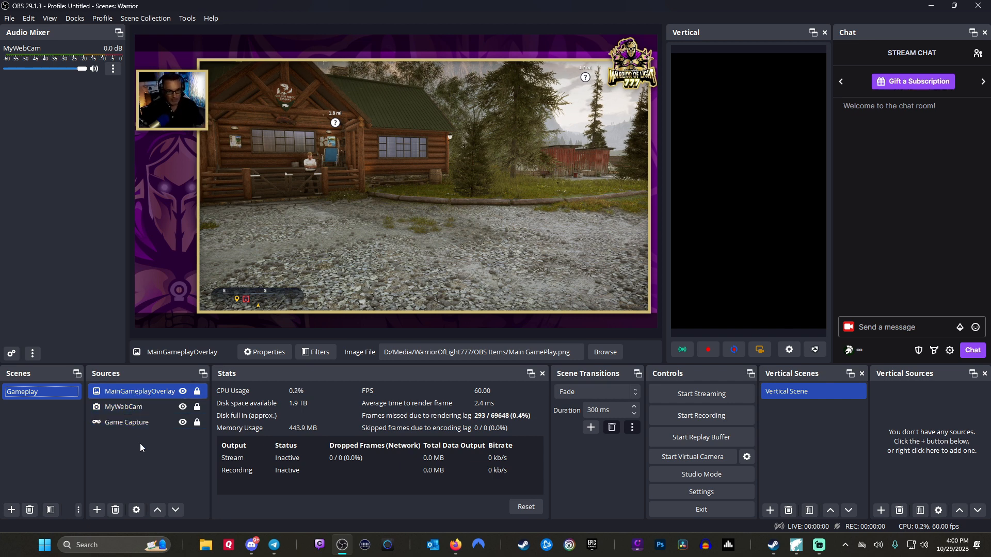
left_click(192, 410, "ctrl")
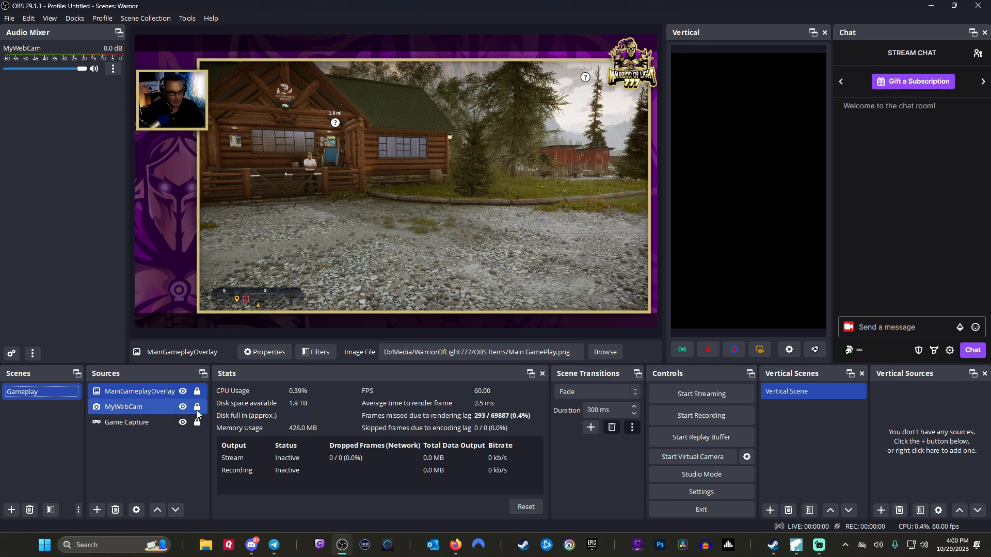
left_click(198, 410)
left_click(198, 409)
left_click(174, 142)
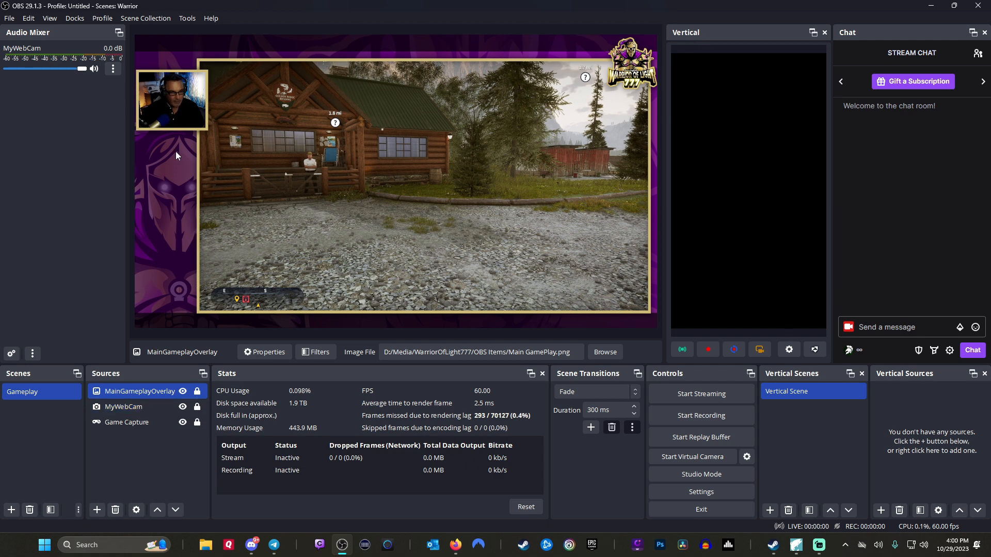